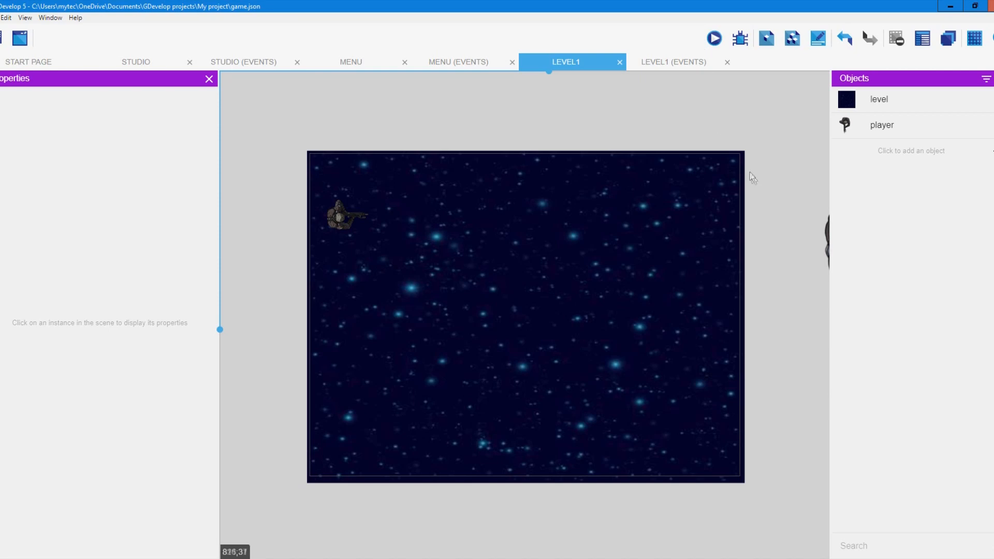
# Delete the oversized player copy outside the Level1 starfield, keeping the small ship
pyautogui.moveTo(750, 173); pyautogui.dragTo(632, 175)
pyautogui.click(756, 228)
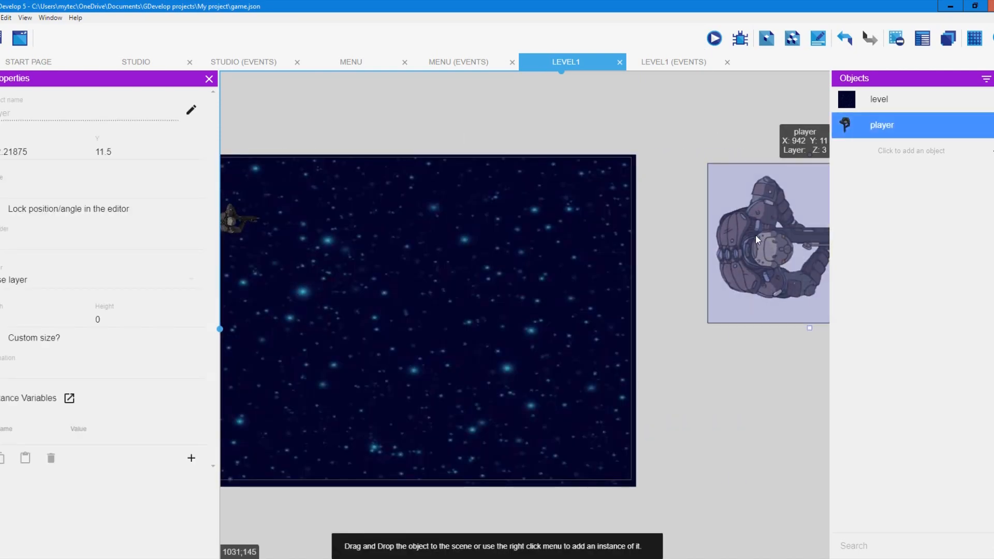
pyautogui.press('Delete')
pyautogui.click(599, 163)
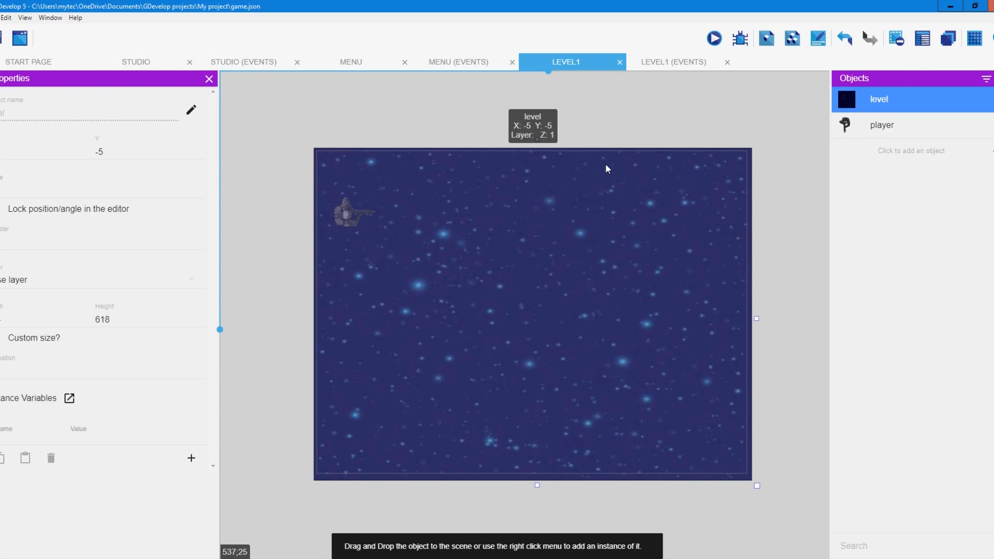
# Switch to the Studio scene's events showing Space changes to the Menu scene
pyautogui.click(232, 61)
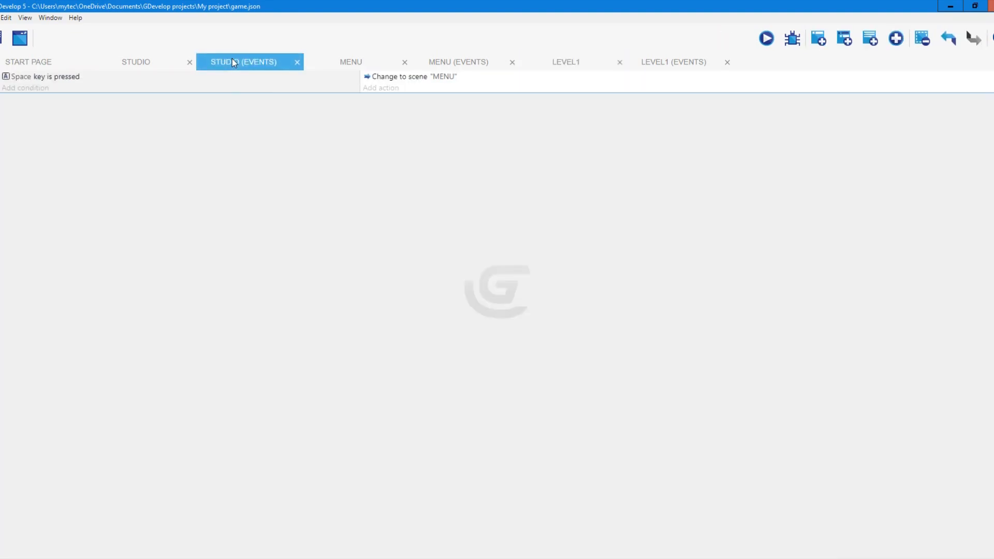
# Review the Menu scene, show the Studio scene's Rogue Planet logo deselected, then bring the browser forward
pyautogui.click(347, 62)
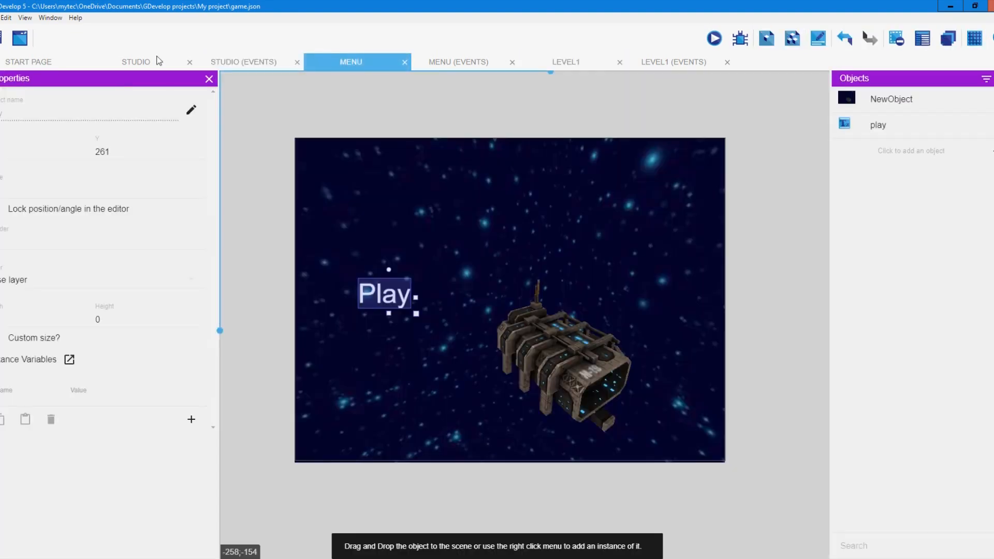
pyautogui.click(156, 60)
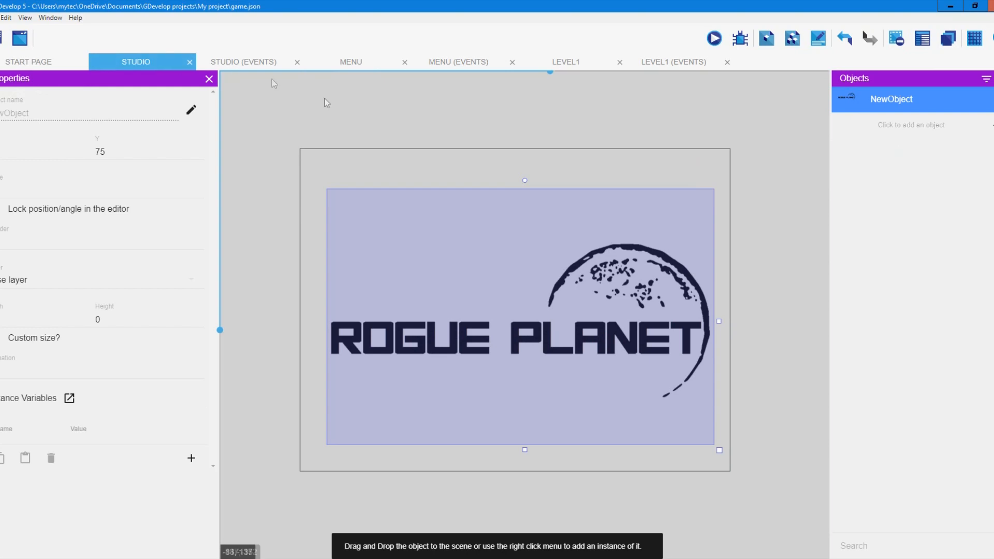
pyautogui.click(358, 103)
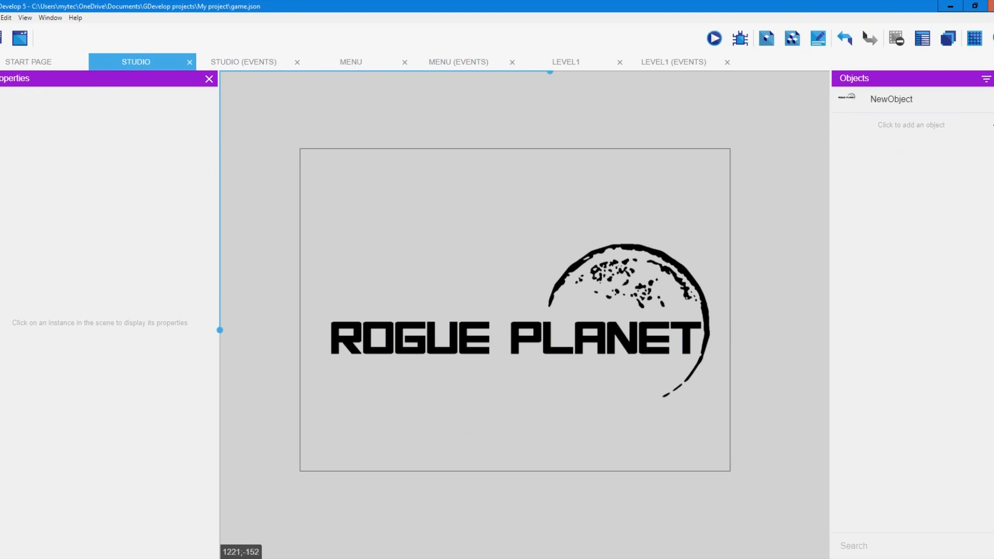
pyautogui.moveTo(930, 213); pyautogui.dragTo(527, 35)
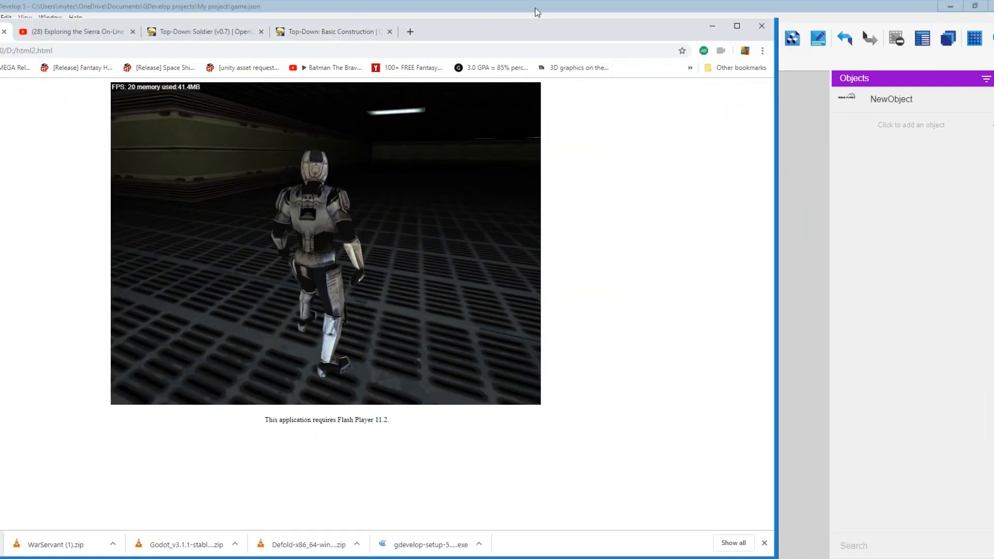
pyautogui.doubleClick(527, 35)
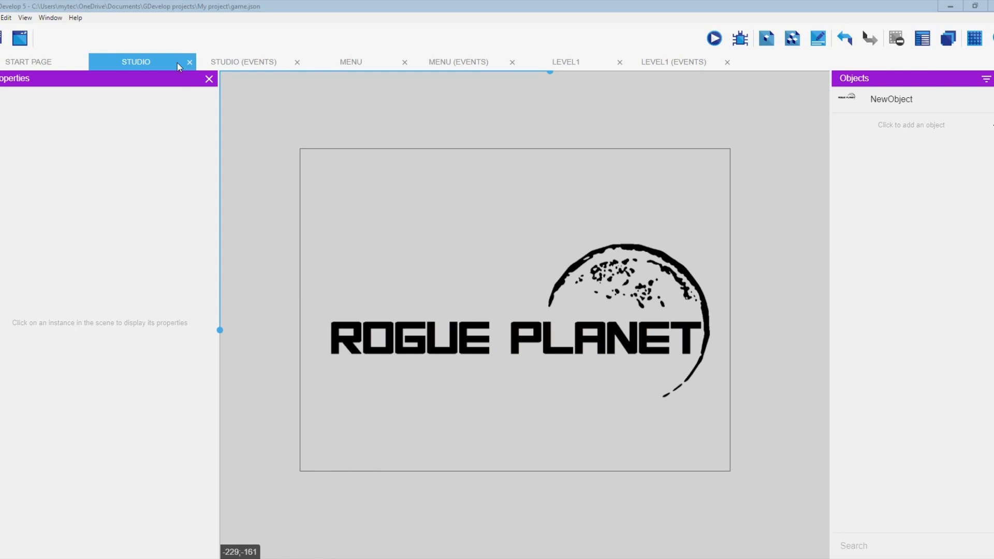
pyautogui.click(255, 63)
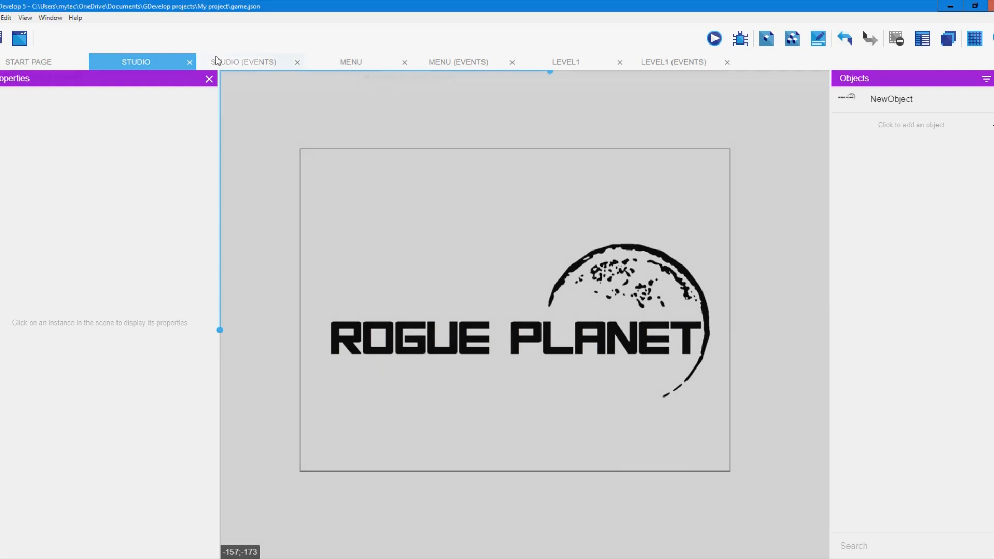
pyautogui.click(164, 64)
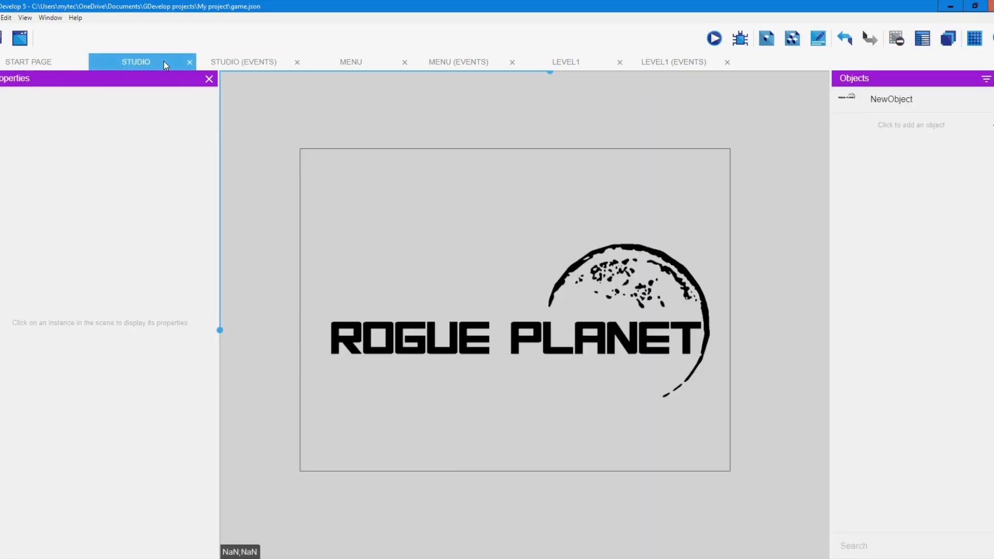
pyautogui.press('super')
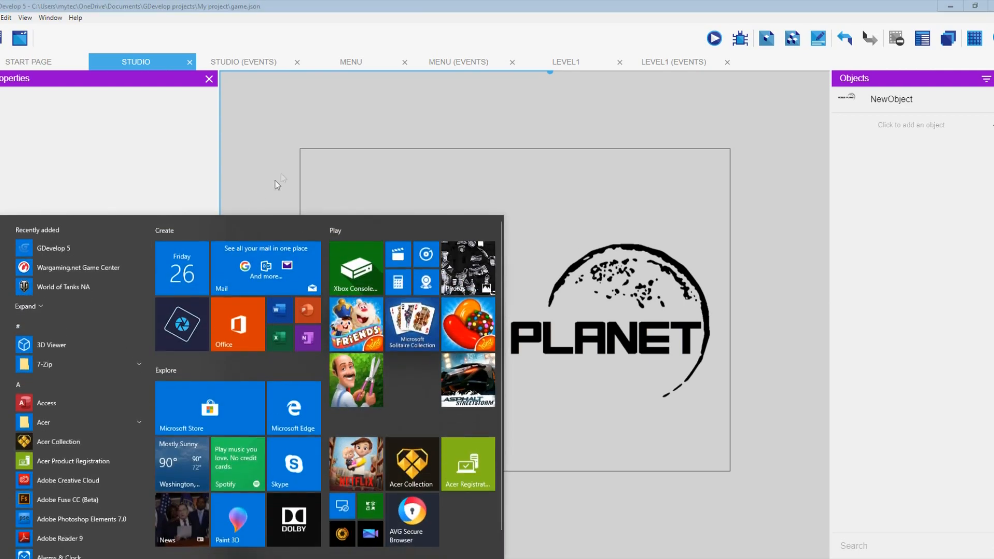
pyautogui.click(53, 248)
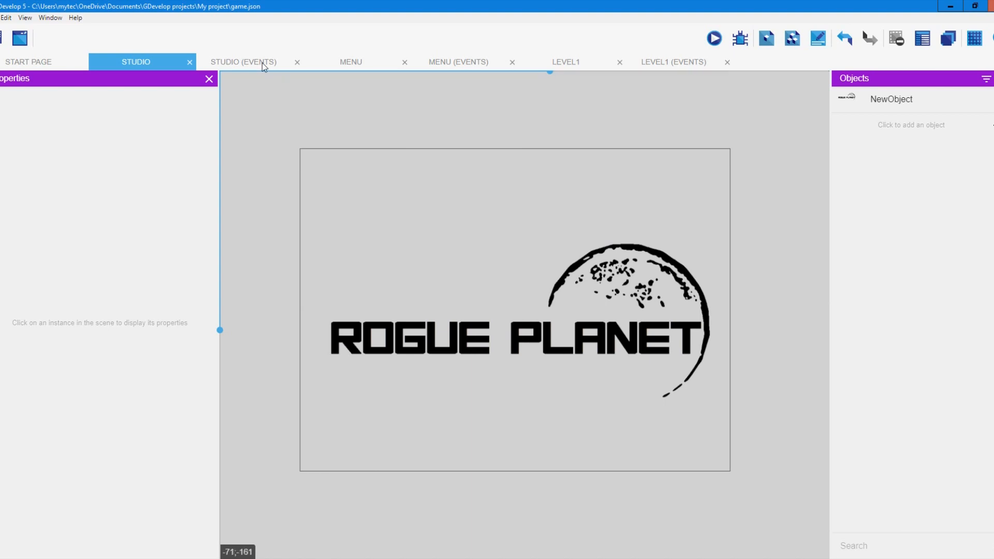
pyautogui.click(355, 66)
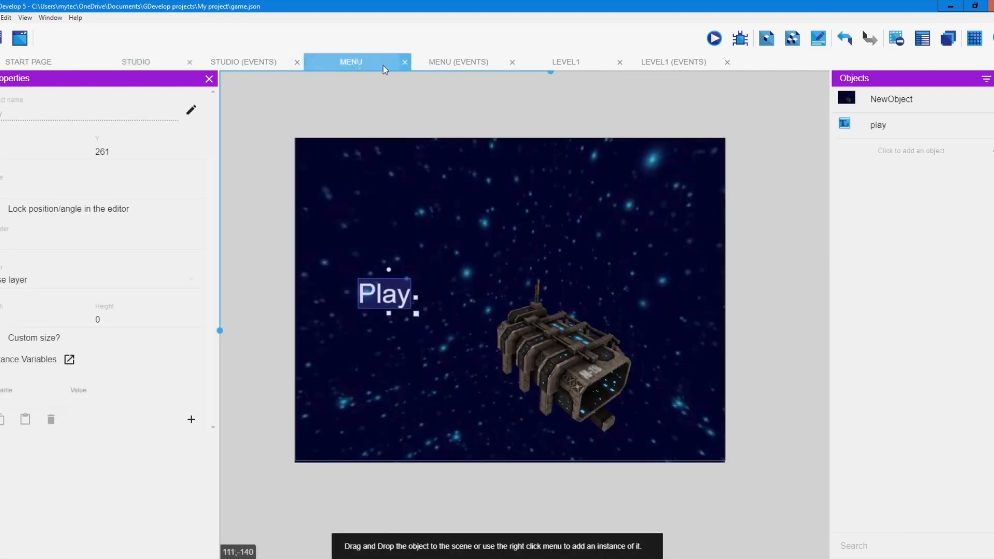
pyautogui.click(567, 63)
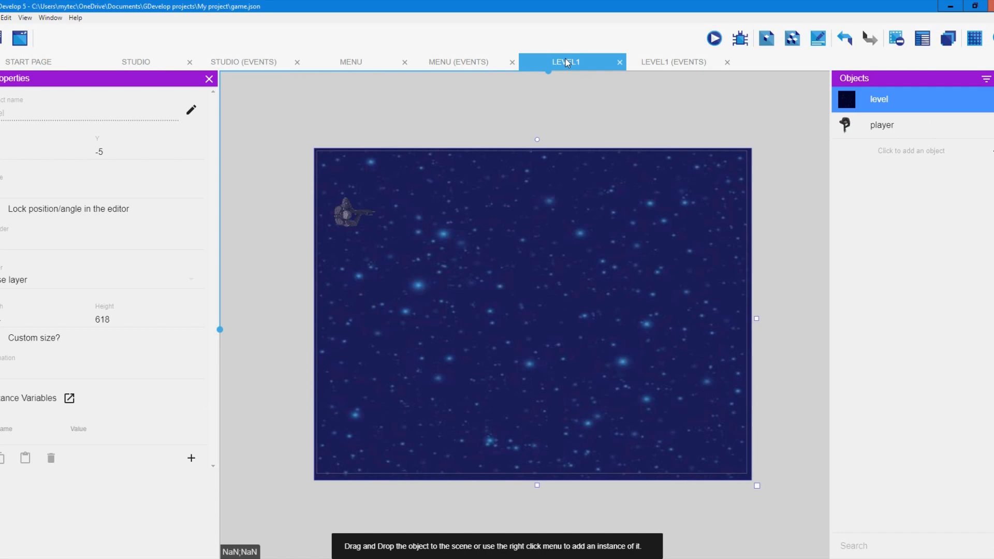
pyautogui.click(159, 63)
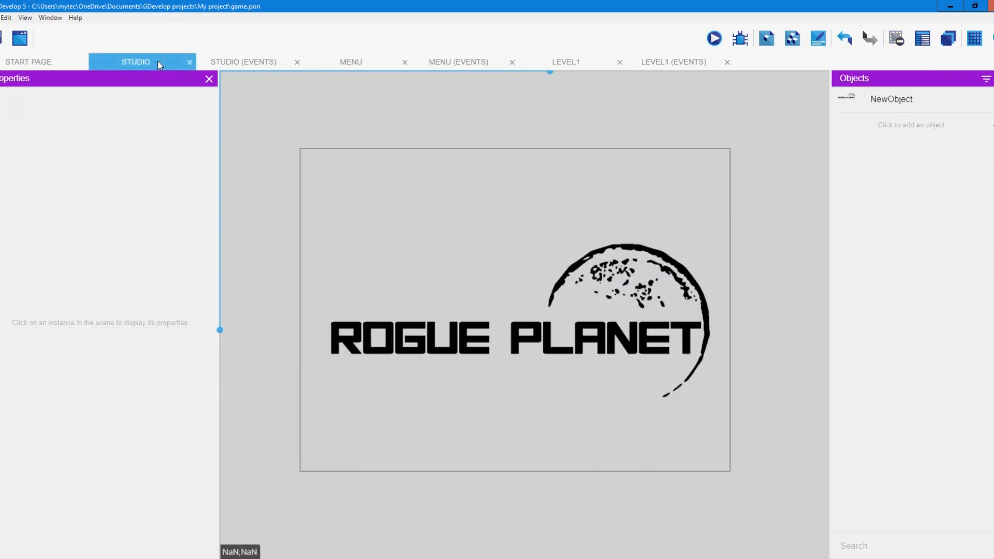
pyautogui.click(498, 268)
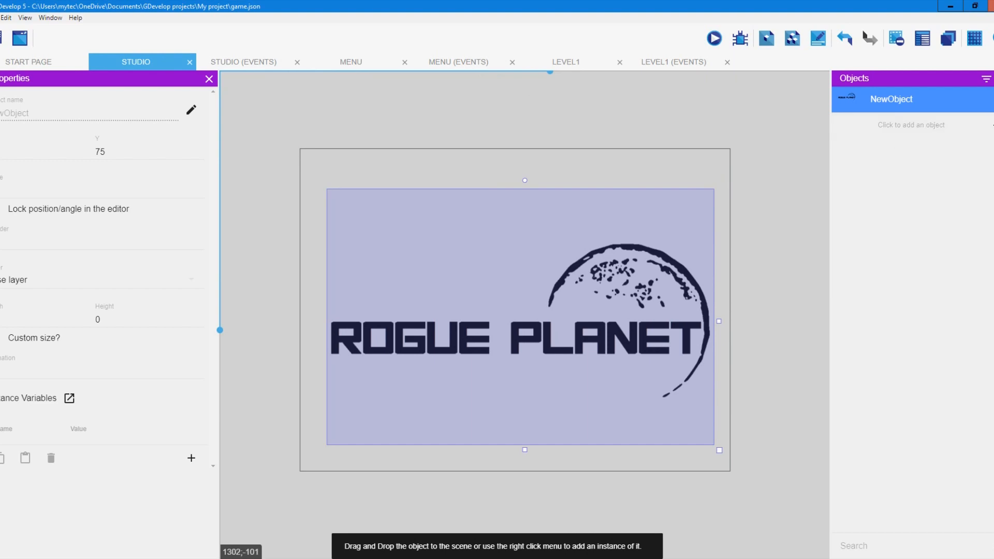
pyautogui.rightClick(891, 99)
pyautogui.click(954, 121)
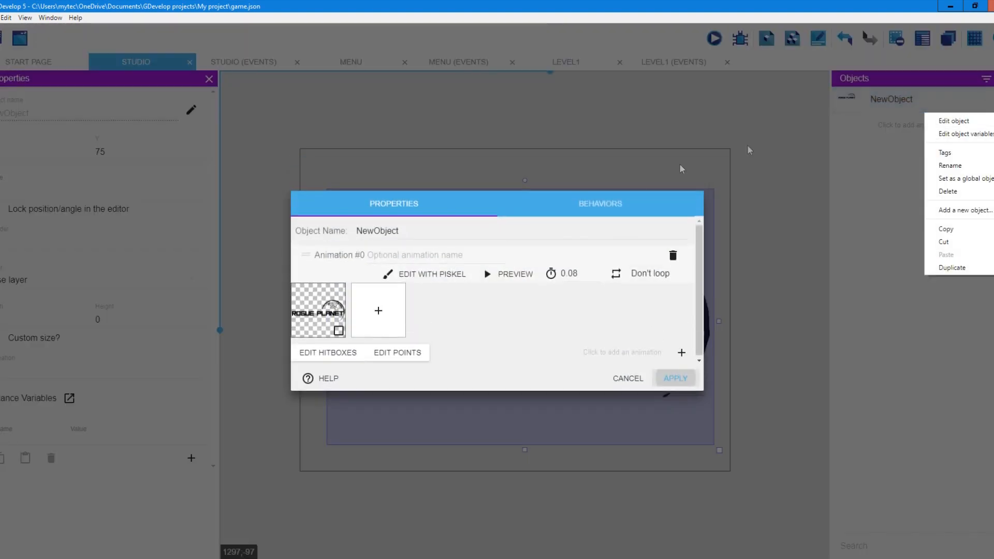
pyautogui.click(528, 207)
pyautogui.click(384, 239)
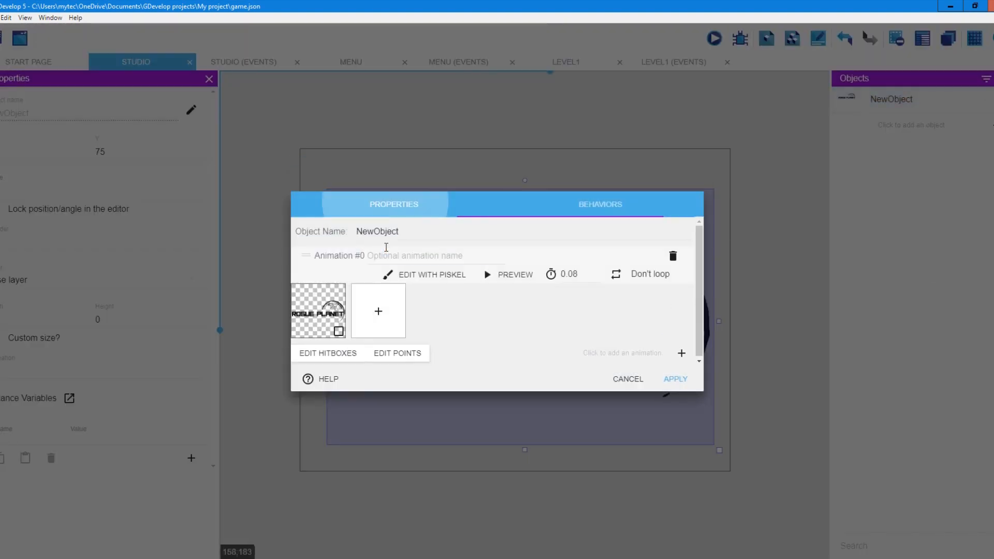
pyautogui.click(622, 379)
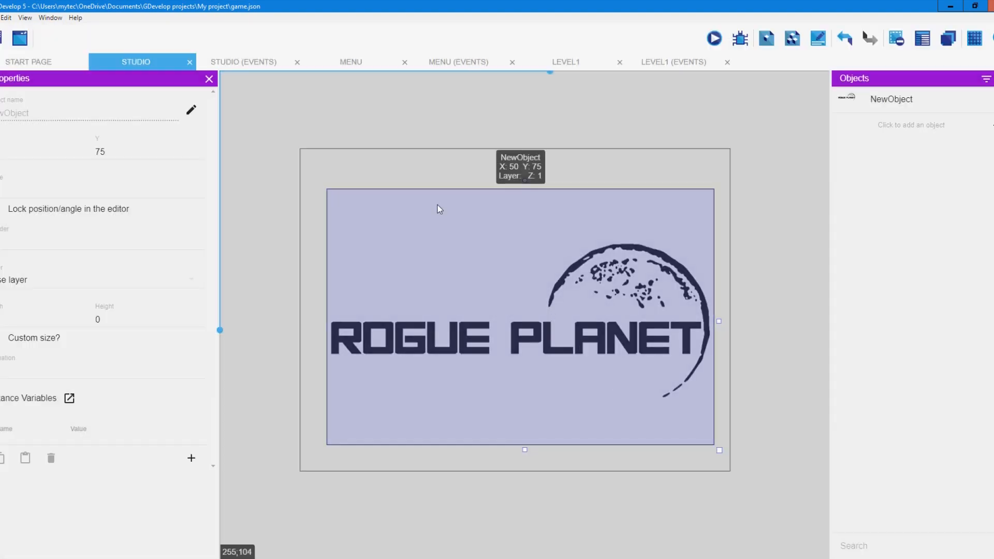
pyautogui.click(389, 120)
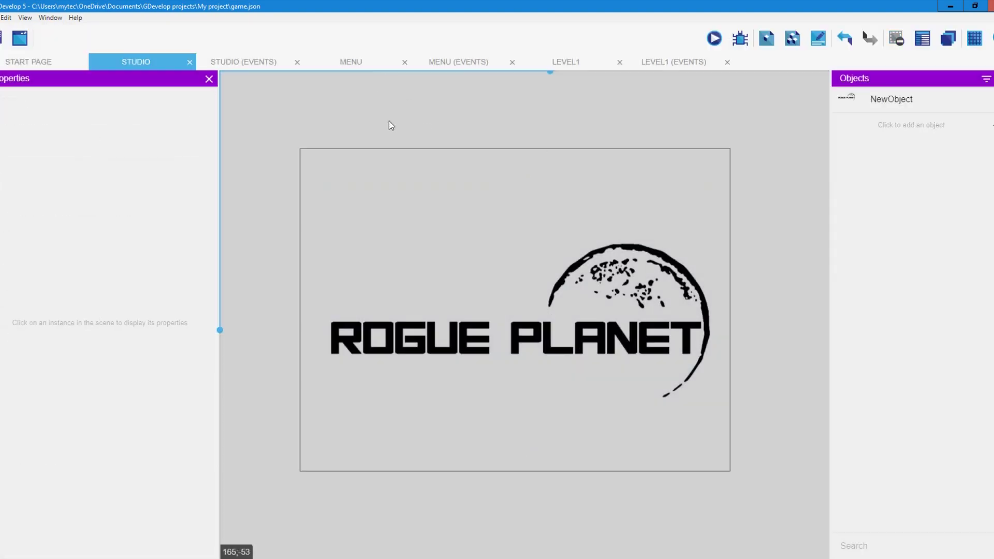
pyautogui.click(484, 231)
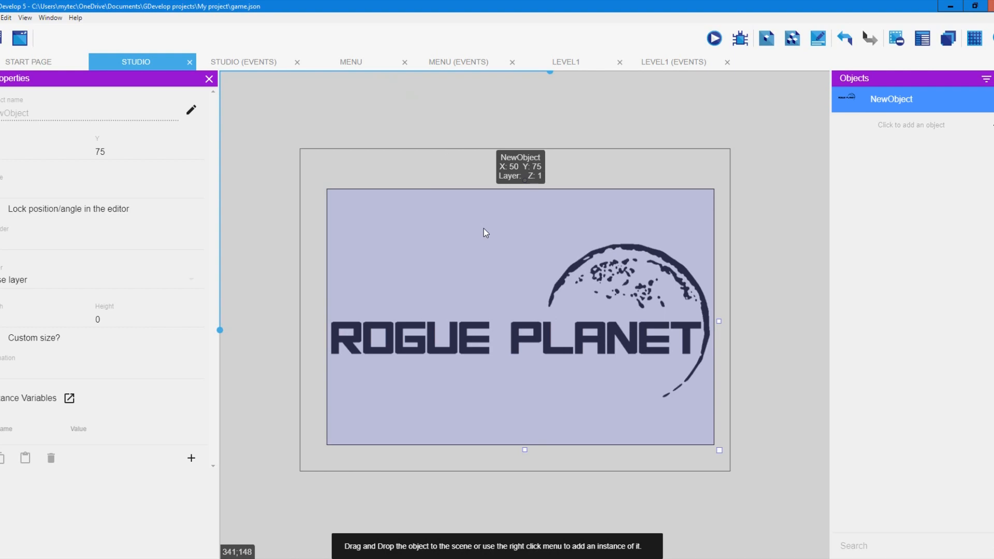
pyautogui.click(252, 62)
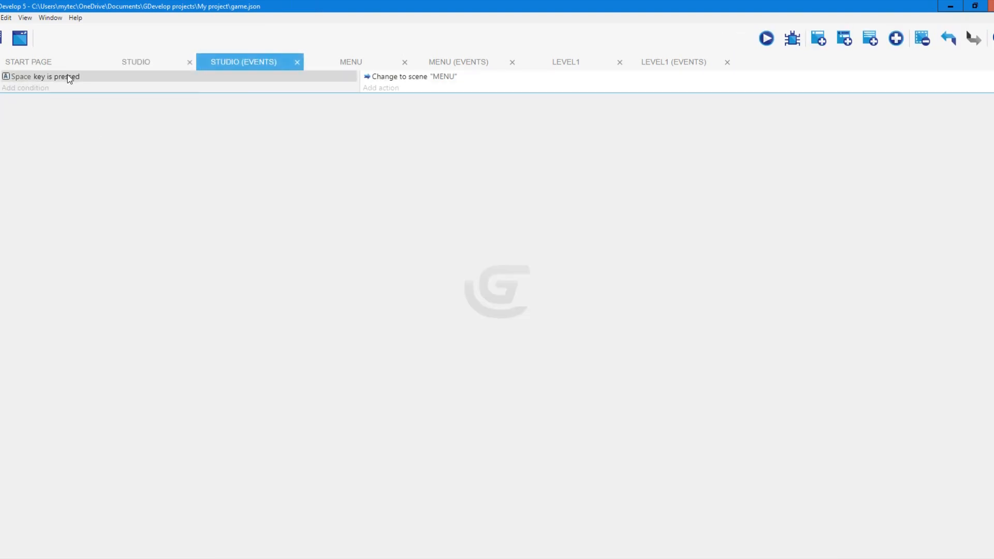
# Return through the Studio logo scene to the Menu scene and select its starfield background
pyautogui.click(137, 61)
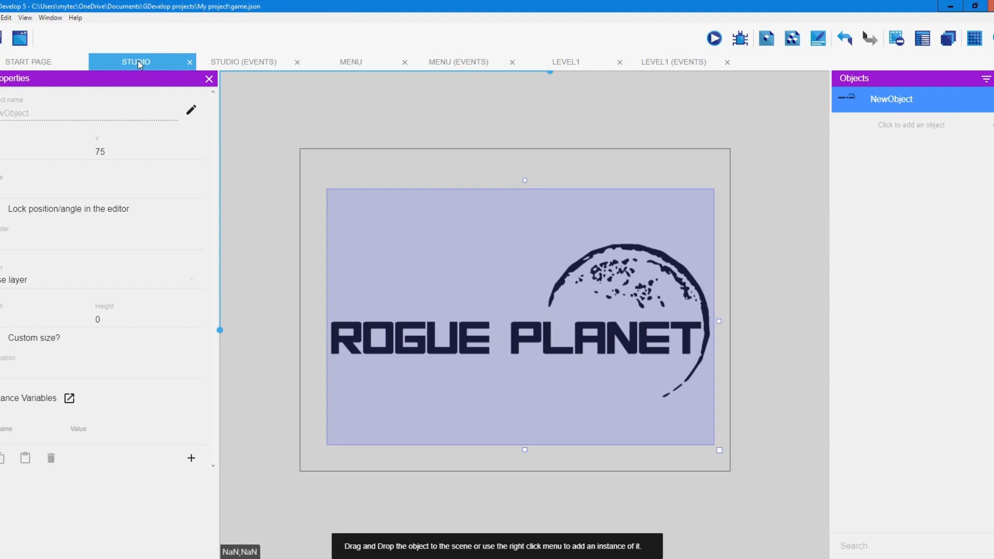
pyautogui.click(371, 61)
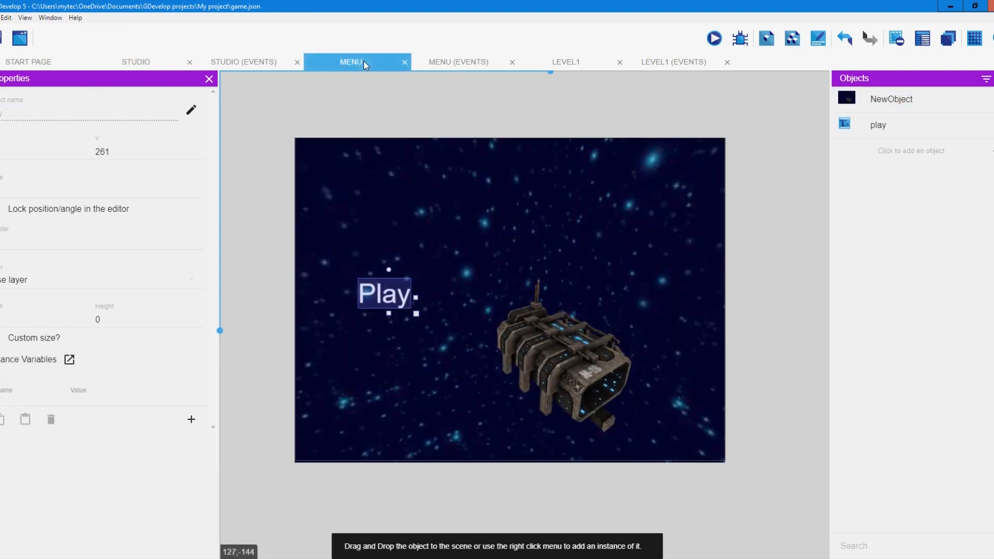
pyautogui.click(634, 262)
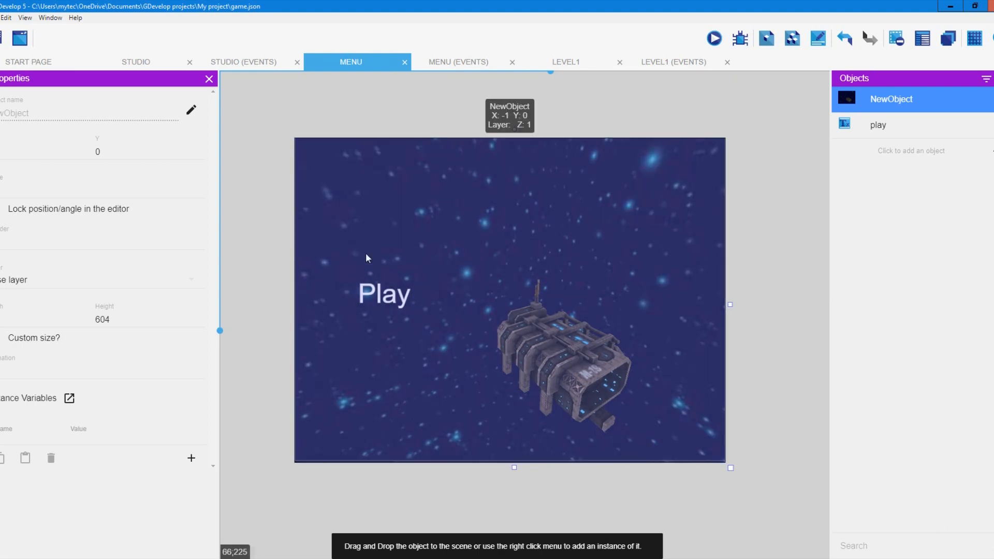
# Inspect the Play text and starfield instances in the Menu scene, then move on to Level1
pyautogui.click(392, 299)
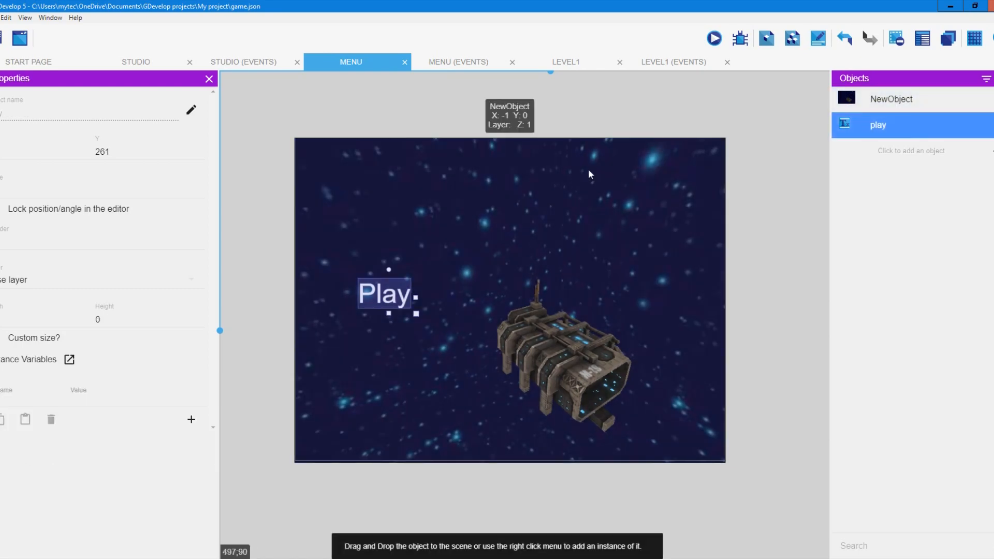
pyautogui.click(590, 171)
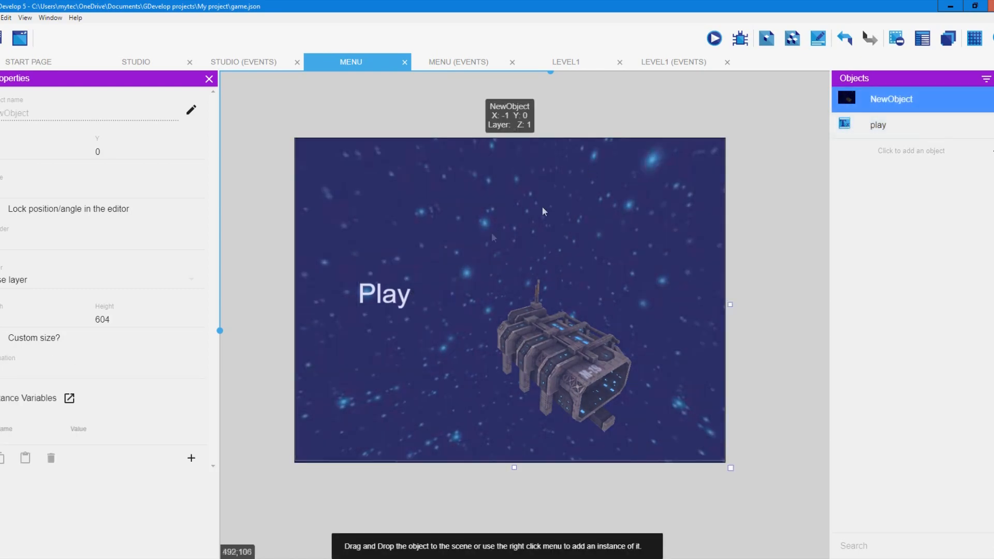
pyautogui.click(365, 295)
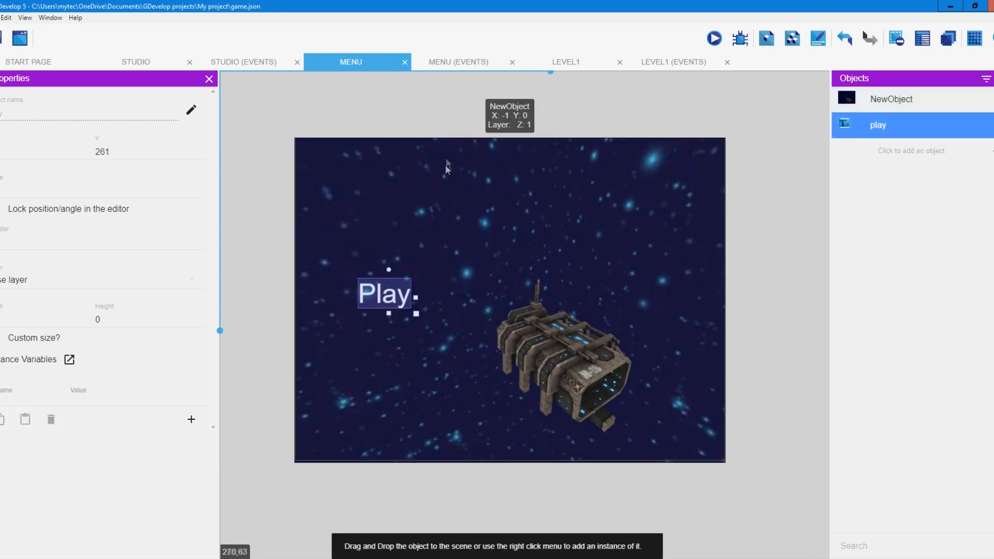
pyautogui.click(568, 62)
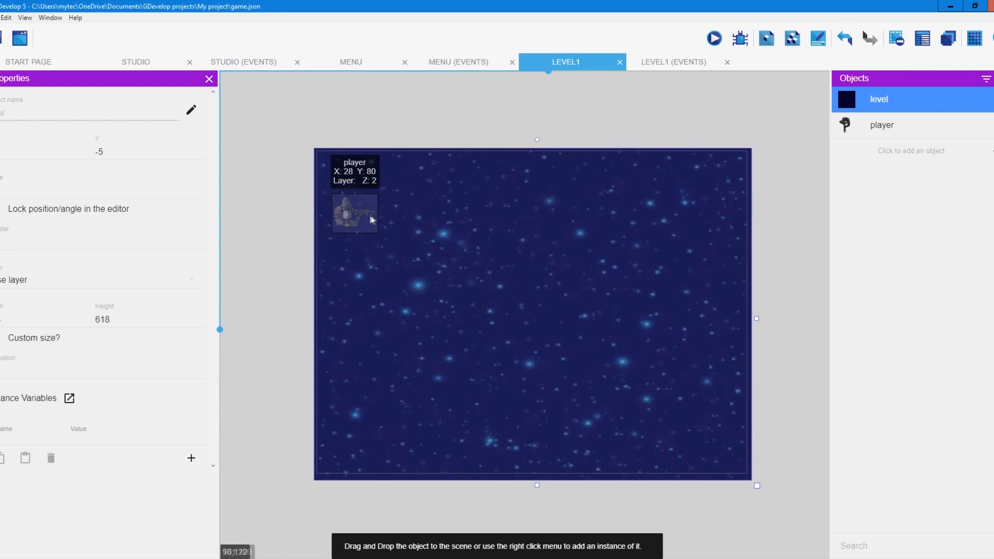
# Edit the player object and show its Behaviors page with TopDownMovement, starting to add a behavior
pyautogui.click(361, 220)
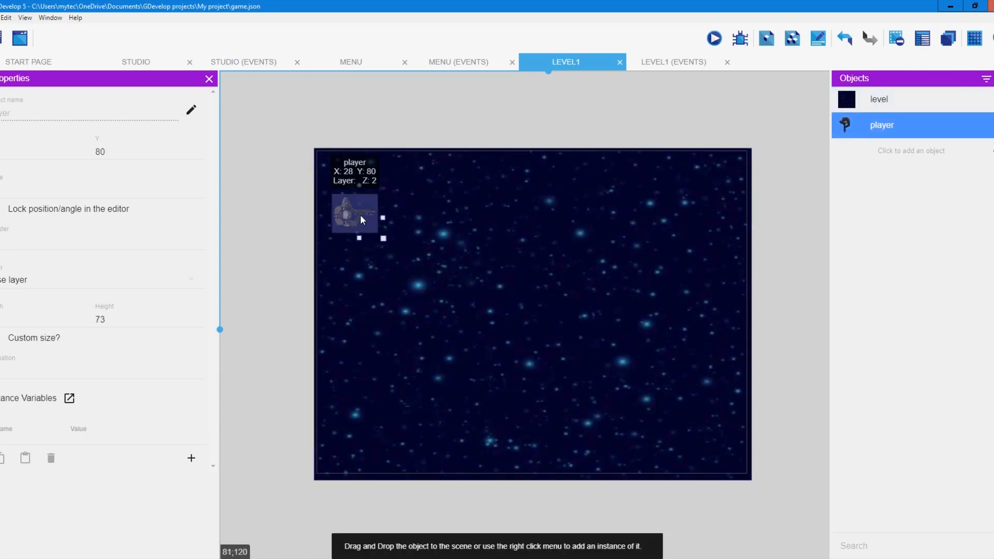
pyautogui.rightClick(926, 131)
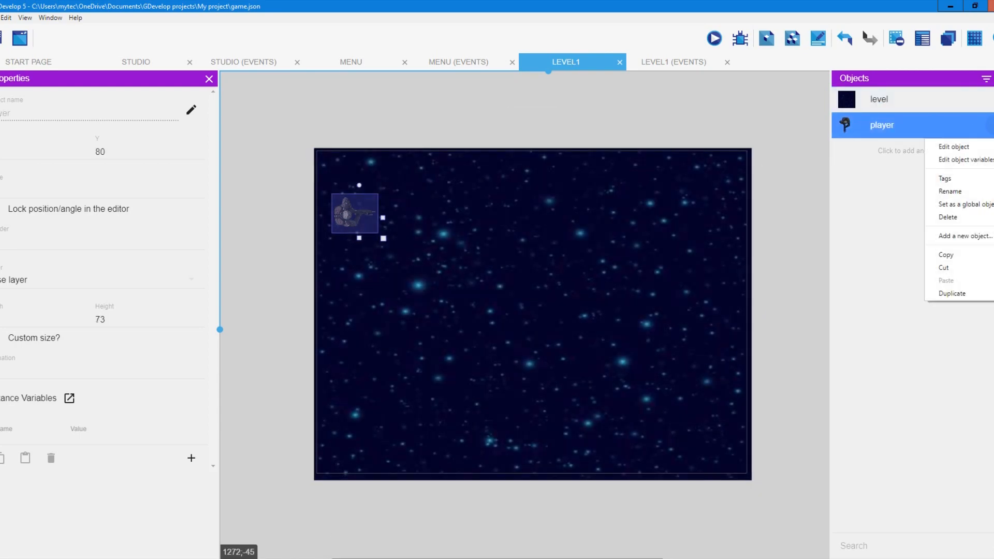
pyautogui.click(954, 146)
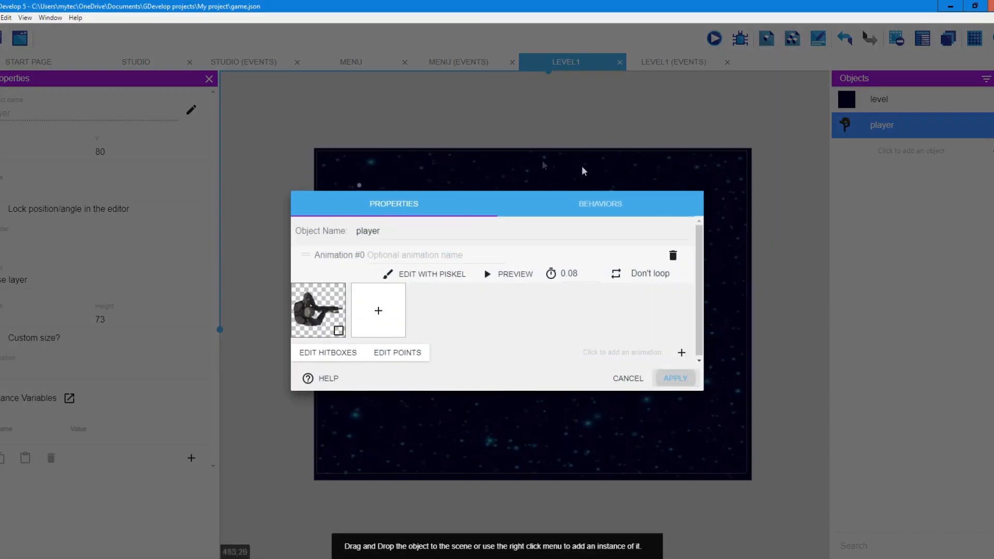
pyautogui.click(610, 209)
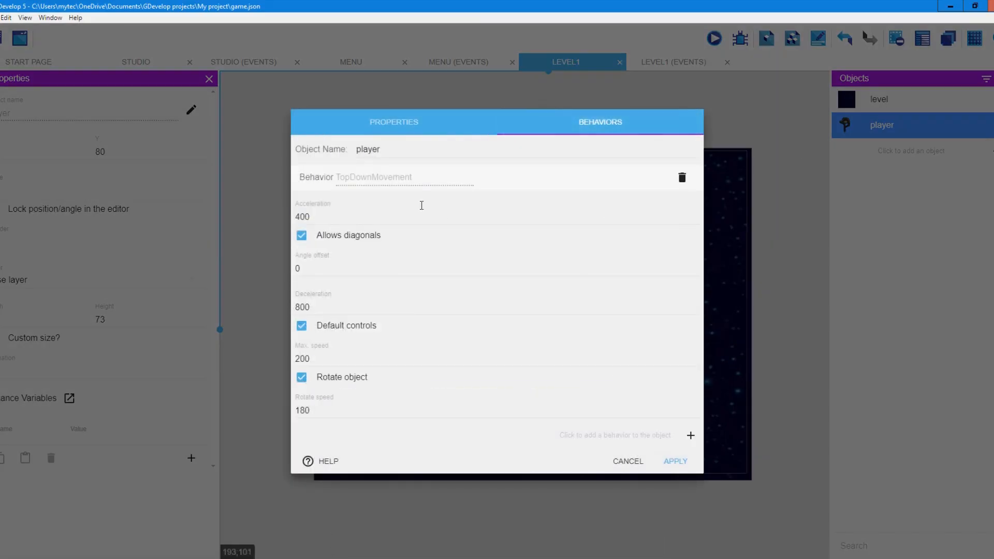
pyautogui.click(691, 438)
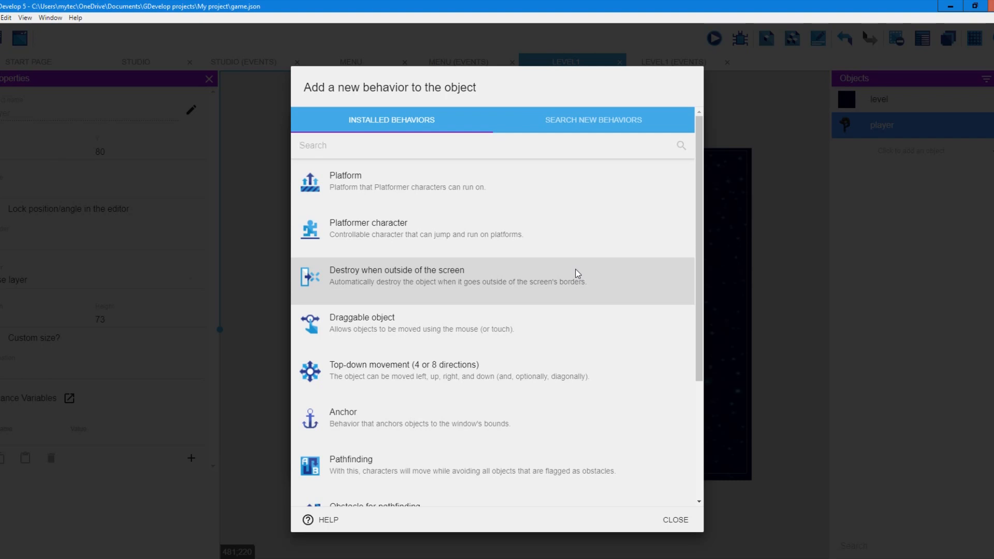
pyautogui.scroll(-1, 494, 319)
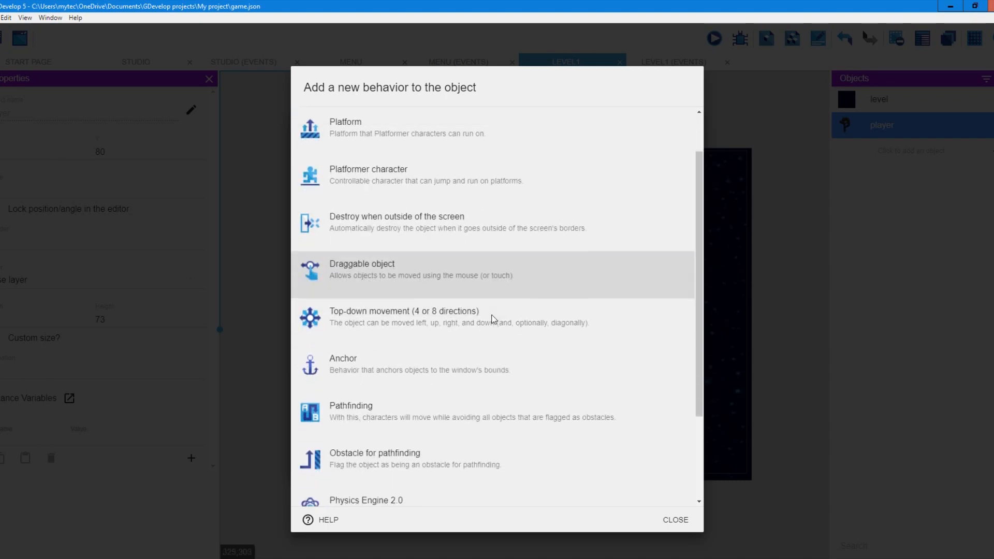
pyautogui.scroll(-2, 496, 324)
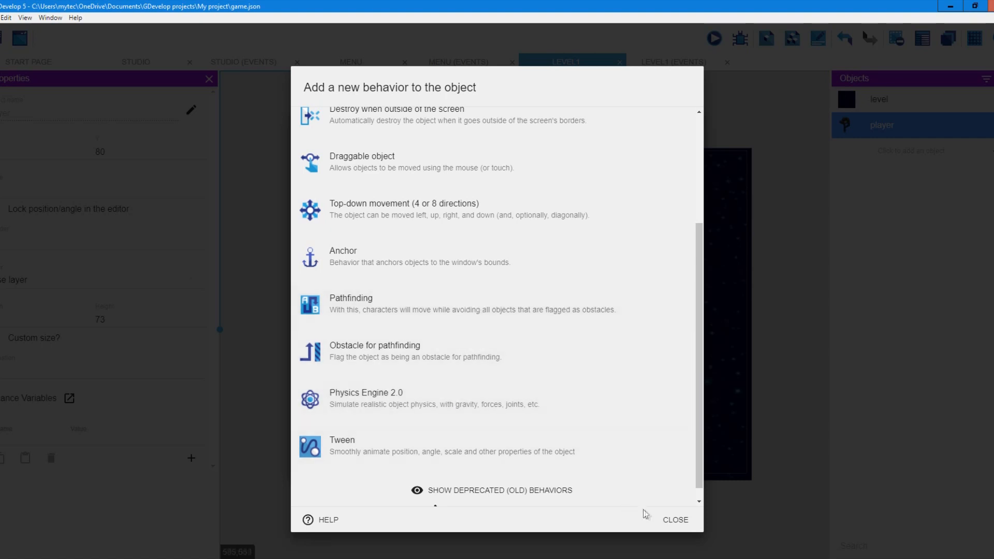
pyautogui.scroll(-1, 637, 431)
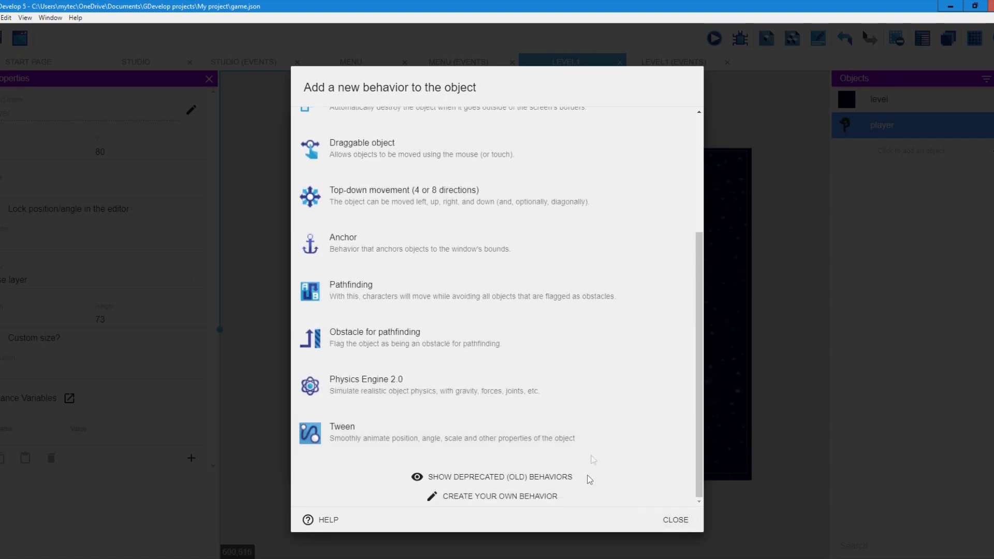
# List deprecated behaviors too, then close the behavior list and the player settings without changes
pyautogui.click(535, 475)
pyautogui.scroll(-2, 431, 444)
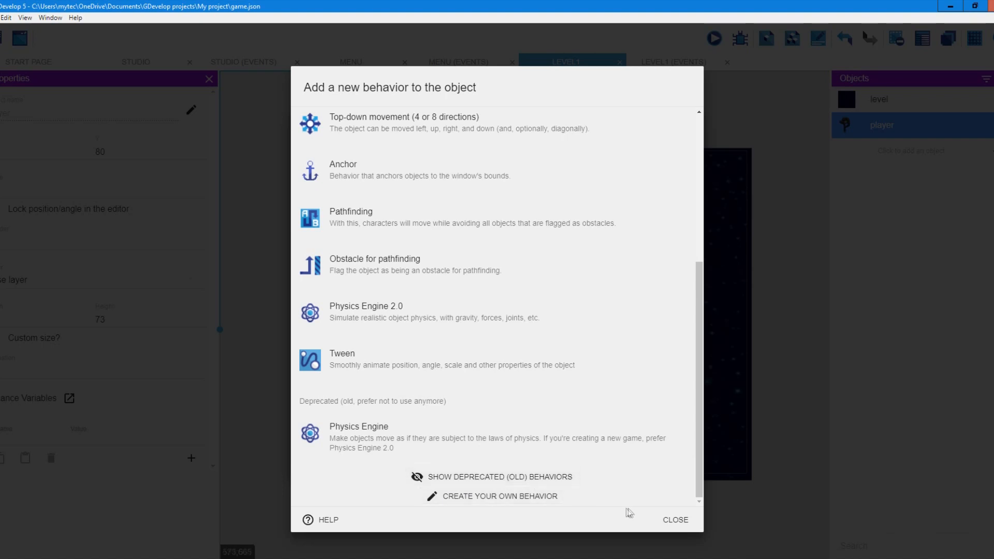
pyautogui.click(672, 522)
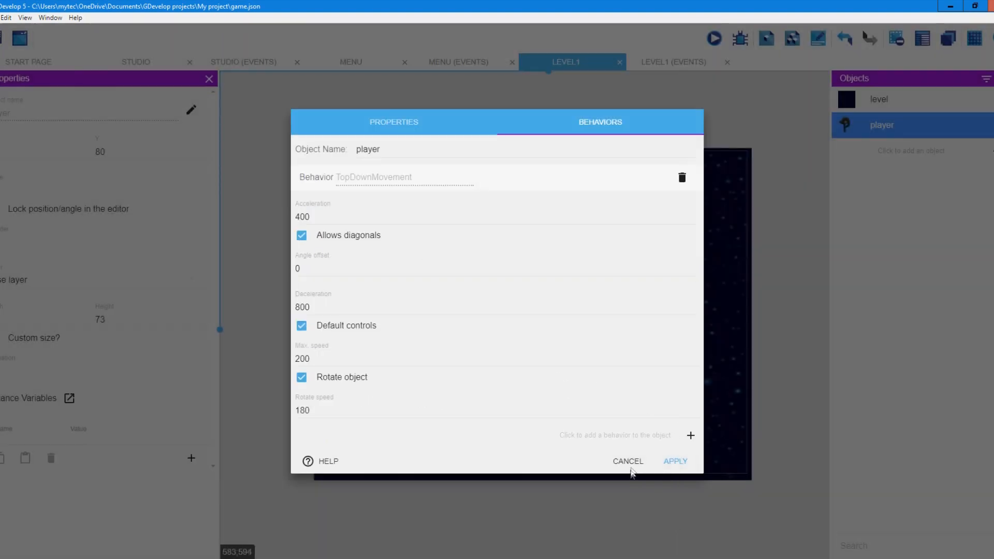
pyautogui.click(629, 462)
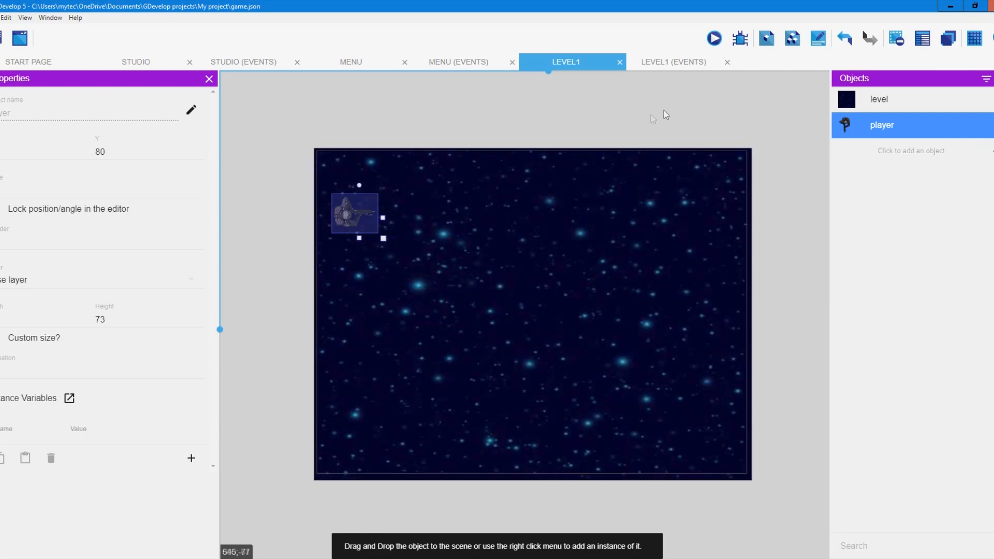
# Reselect the player ship in Level1 and launch a preview of the scene
pyautogui.click(676, 108)
pyautogui.click(354, 221)
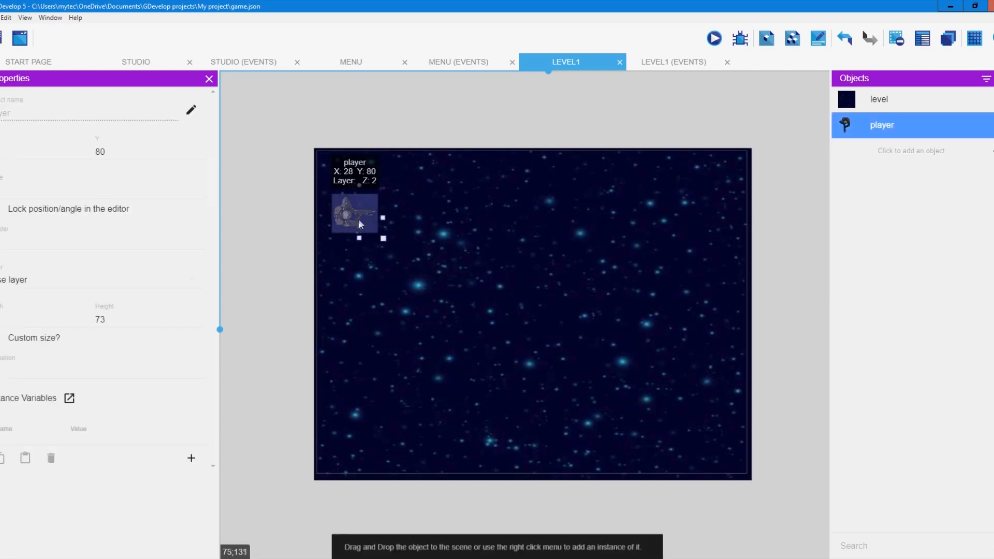
pyautogui.click(713, 38)
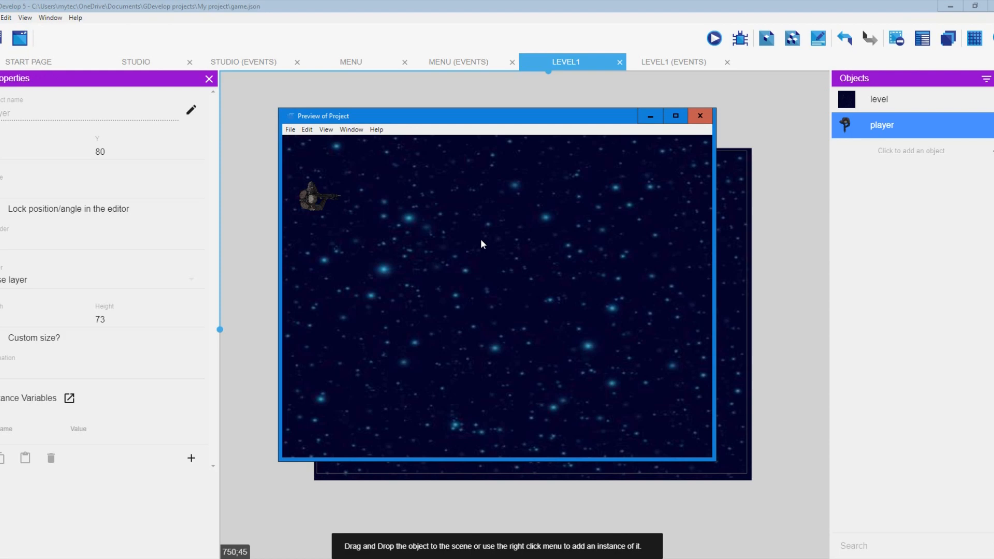
pyautogui.press('Right')
pyautogui.press('Down')
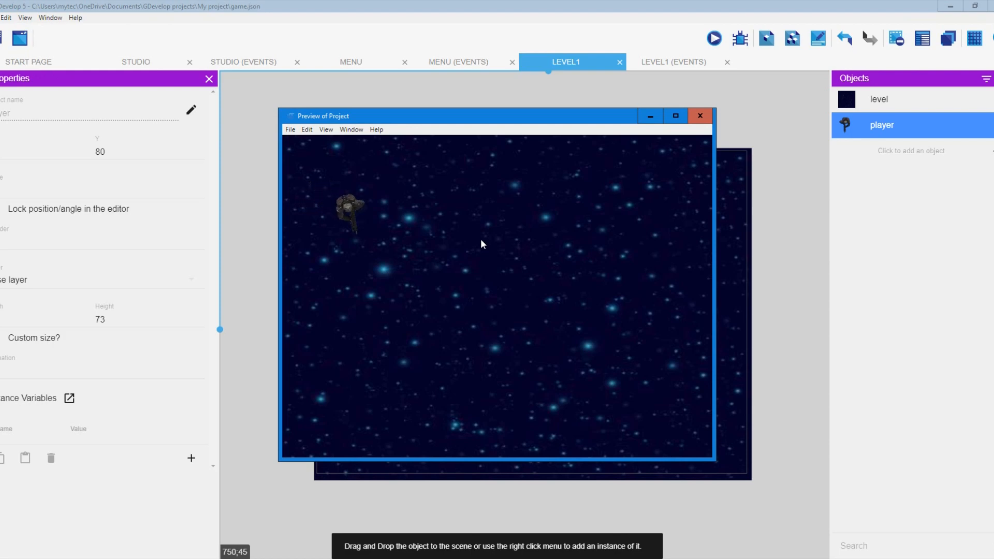
pyautogui.press('Up')
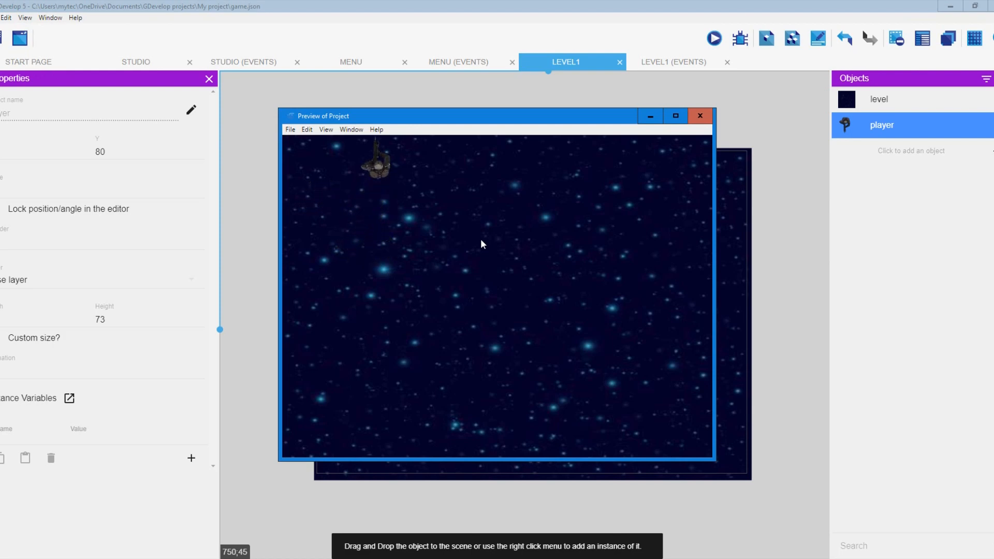
pyautogui.press('Down')
pyautogui.press('Down')
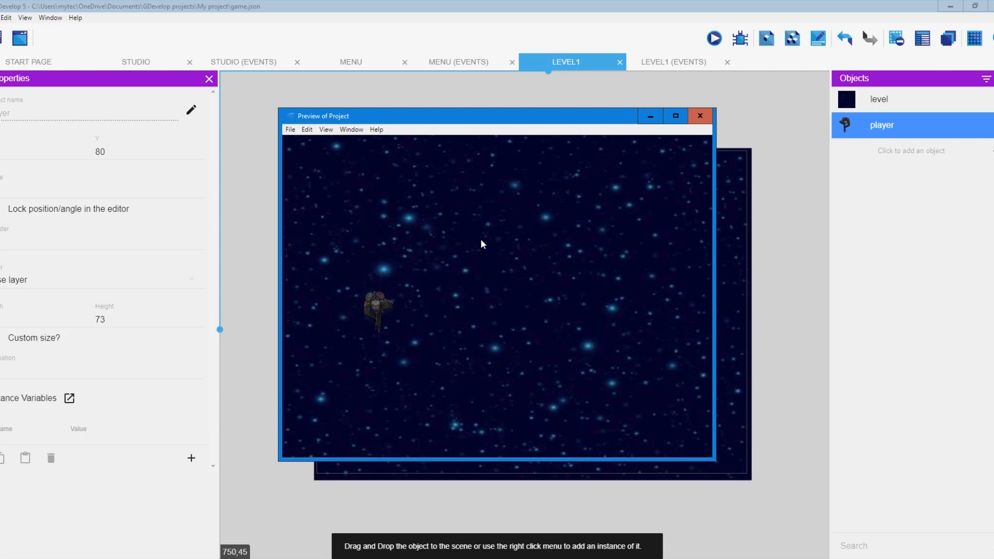
pyautogui.press('Up')
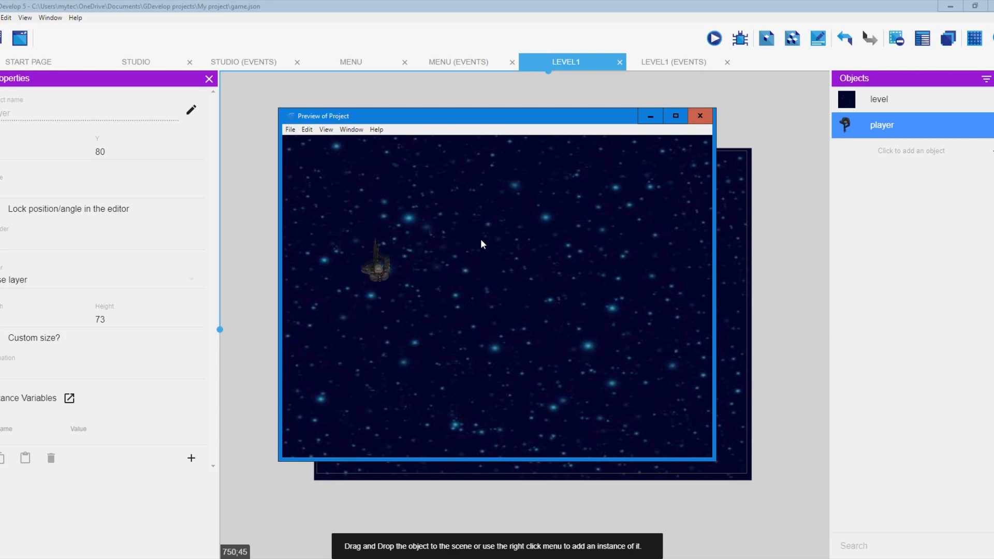
pyautogui.press('Down')
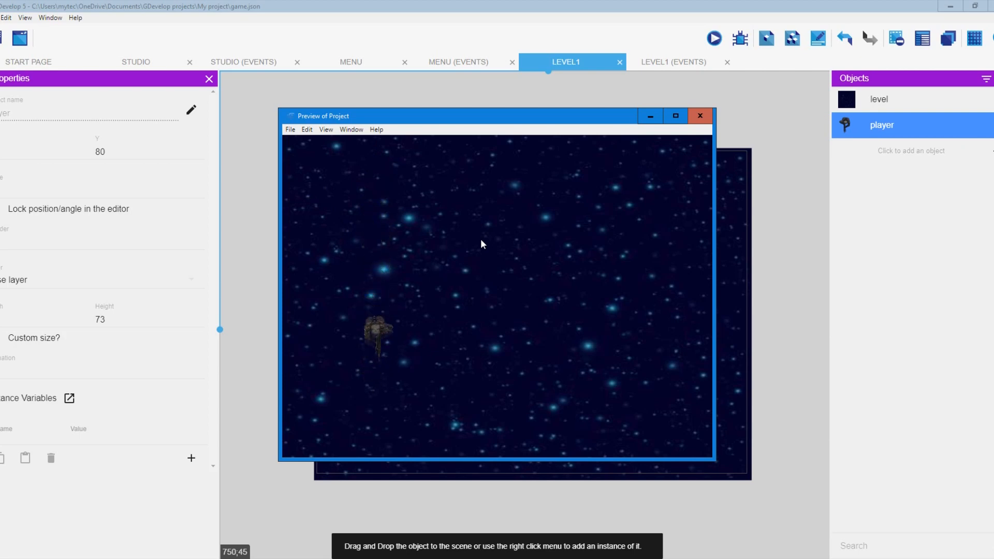
pyautogui.press('Up')
pyautogui.press('Right')
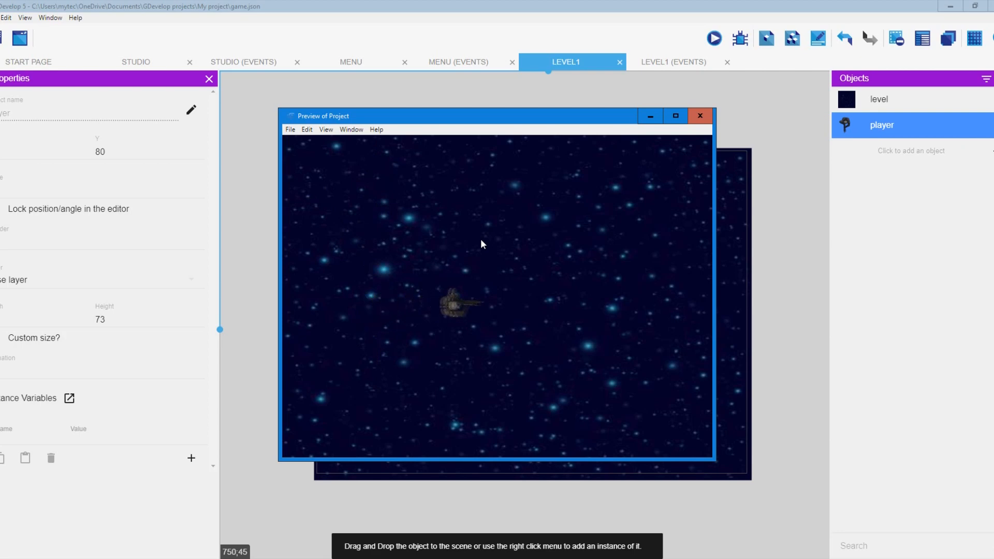
pyautogui.press('Left')
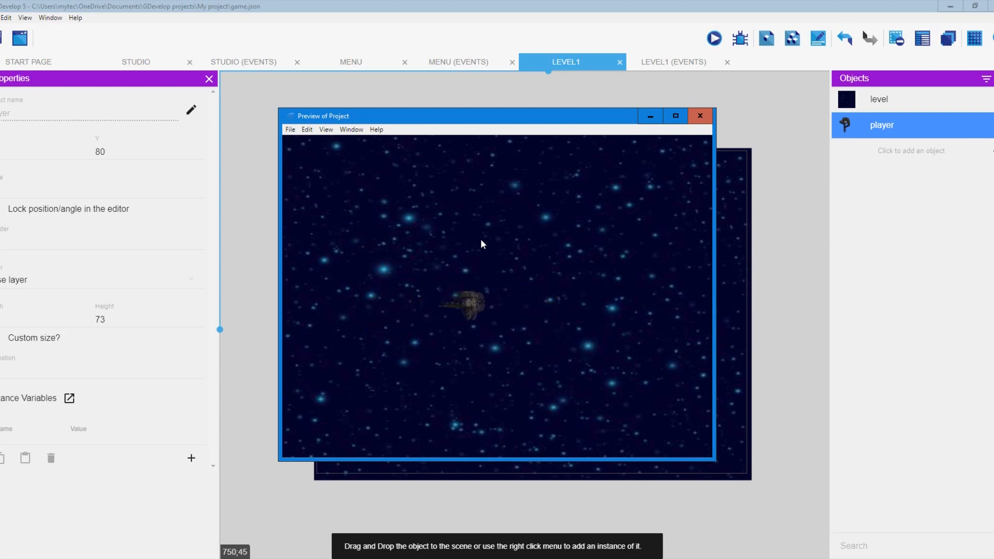
pyautogui.press('Up')
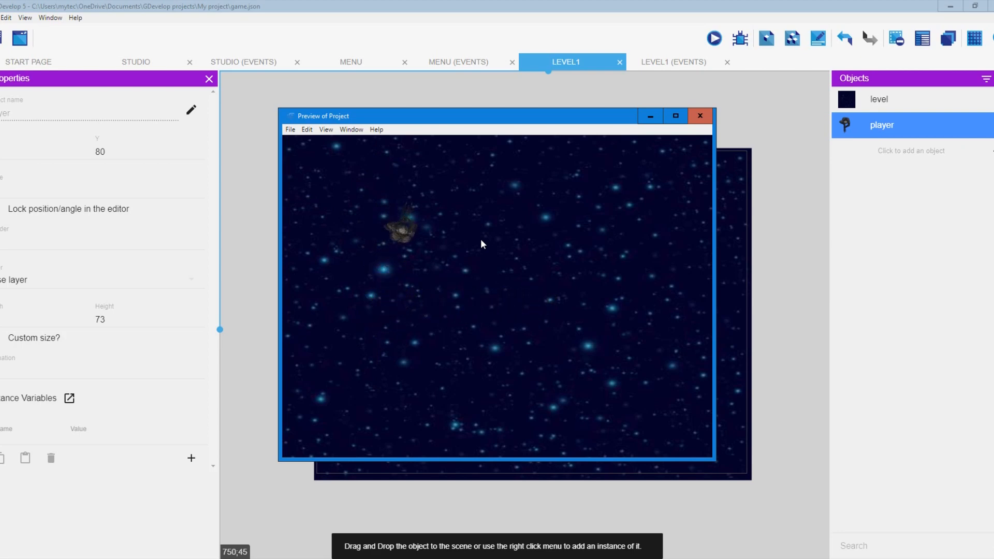
pyautogui.press('Right')
pyautogui.press('Down')
pyautogui.press('Left')
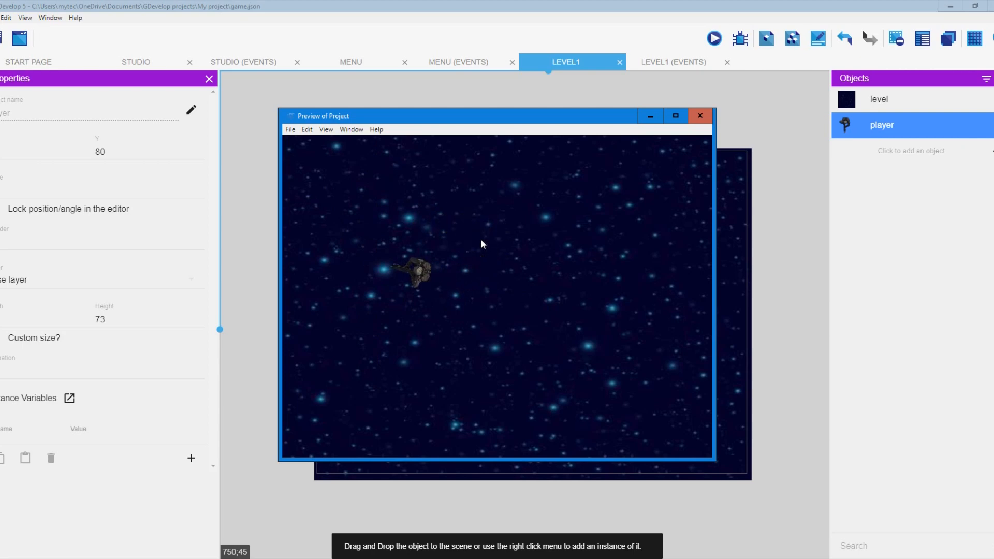
pyautogui.press('Right')
pyautogui.press('Down')
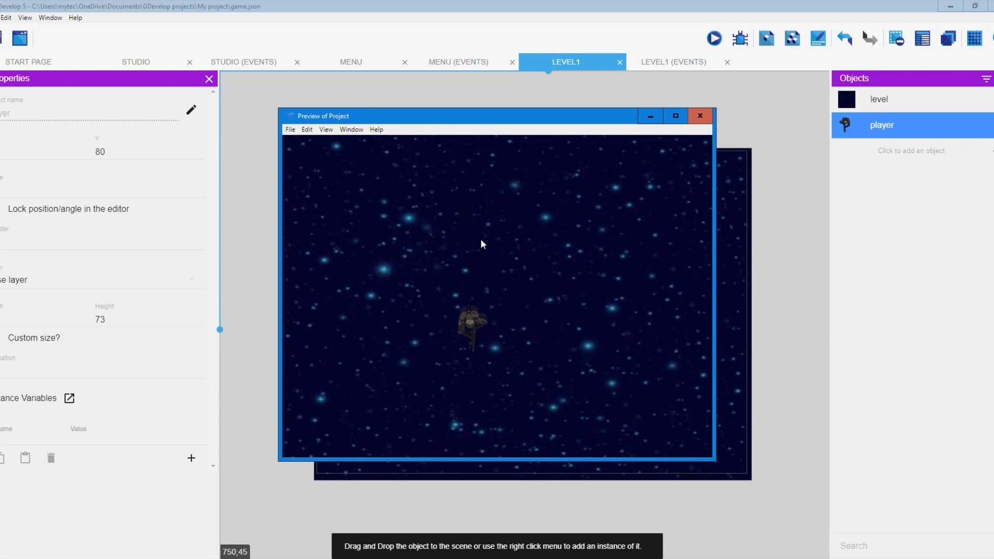
pyautogui.press('Right')
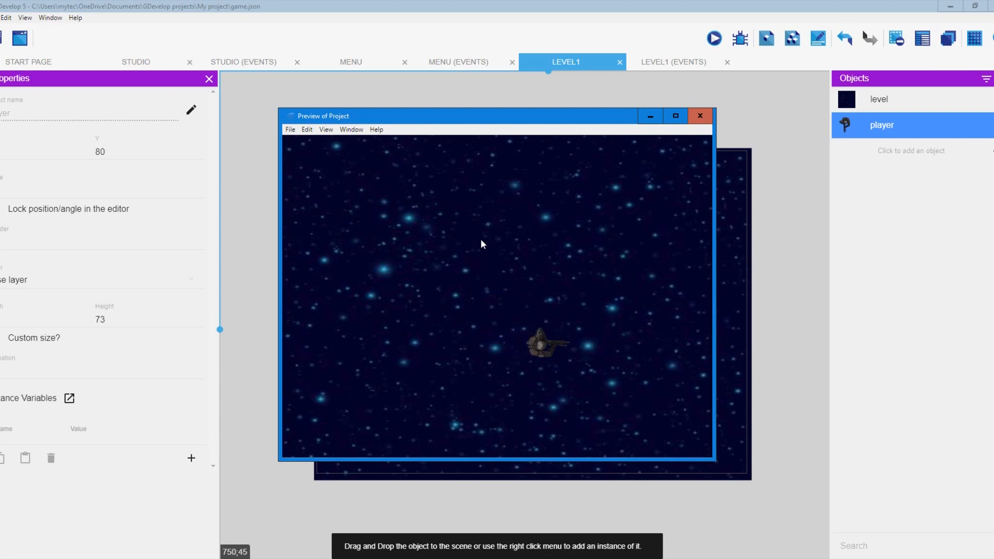
pyautogui.press('Up')
pyautogui.press('Up')
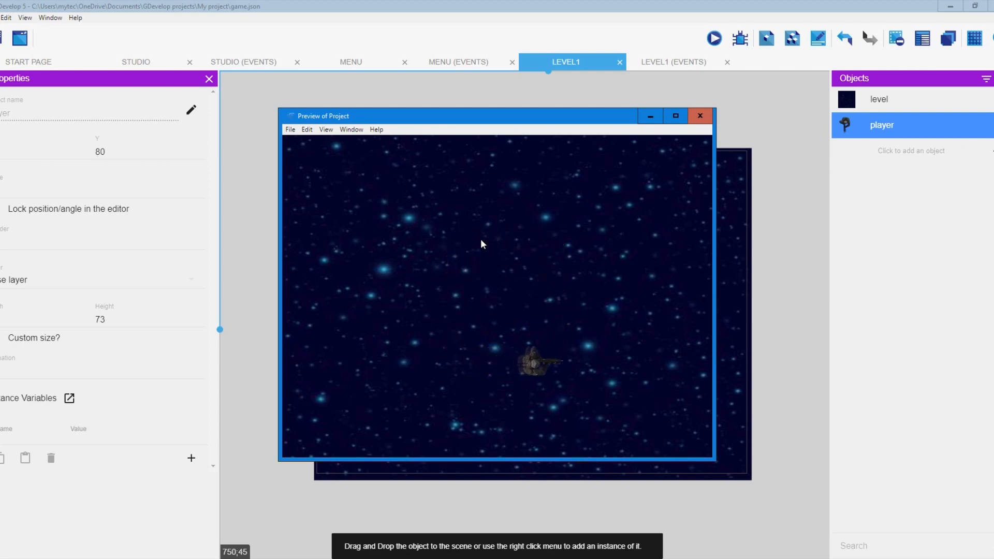
pyautogui.click(700, 112)
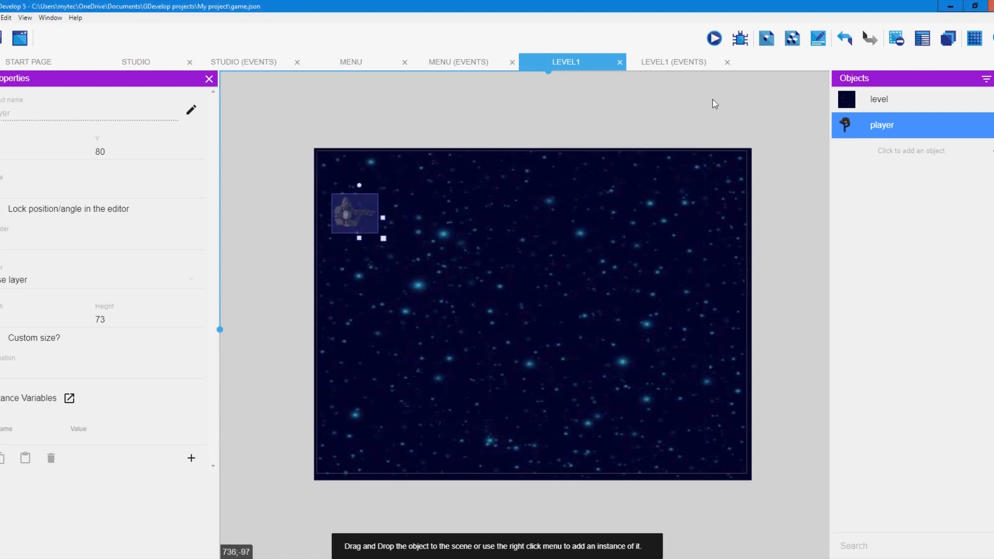
# Deselect the player by selecting empty canvas in the Level1 scene
pyautogui.click(464, 119)
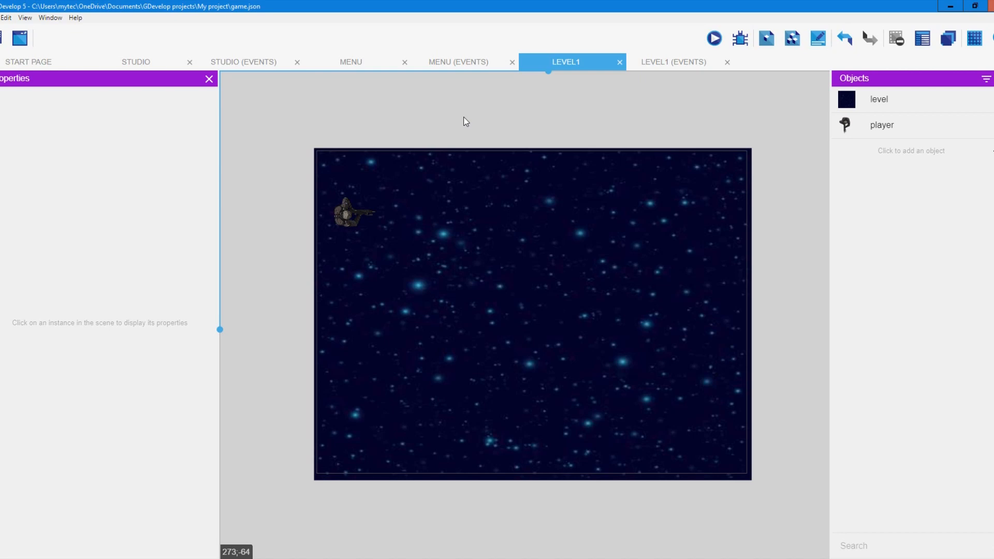
# Look over the Studio and Menu scenes, selecting the Menu starfield background
pyautogui.click(137, 61)
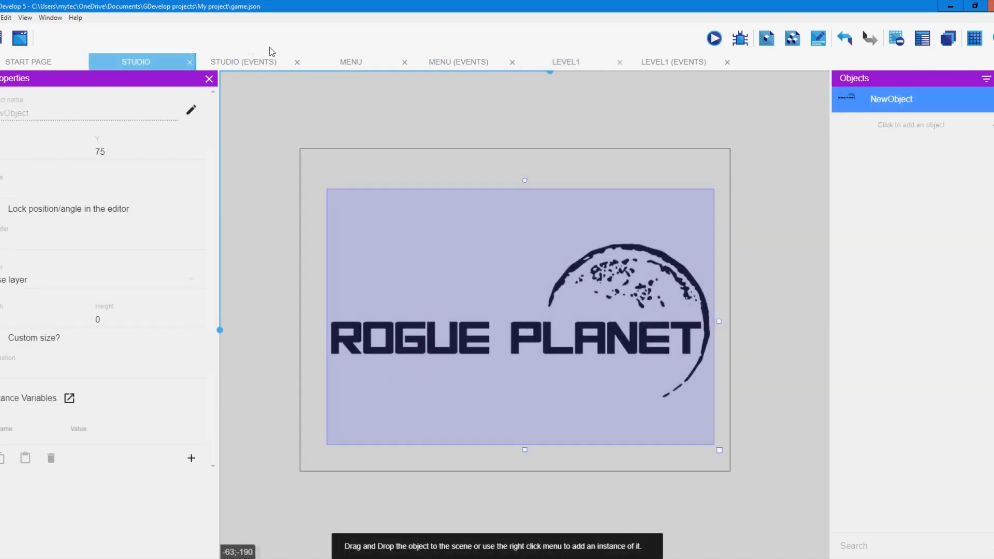
pyautogui.click(330, 62)
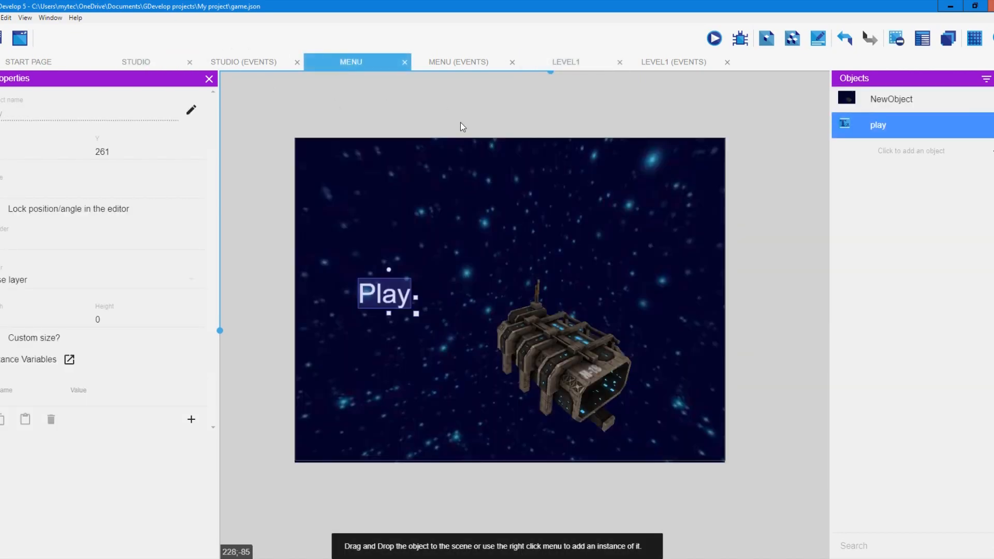
pyautogui.click(498, 201)
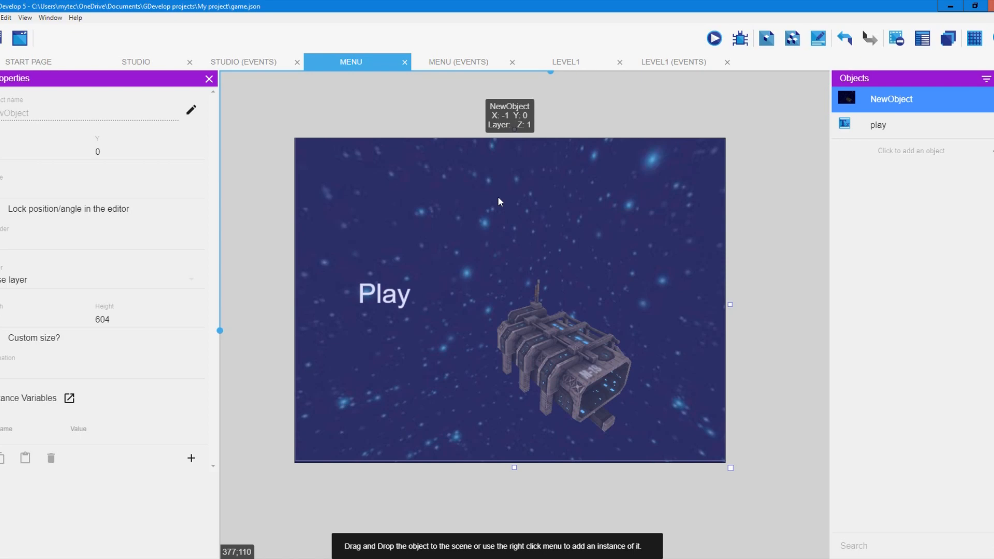
# Check Level1's empty events, then return to the Level1 scene with the player ship selected
pyautogui.click(670, 62)
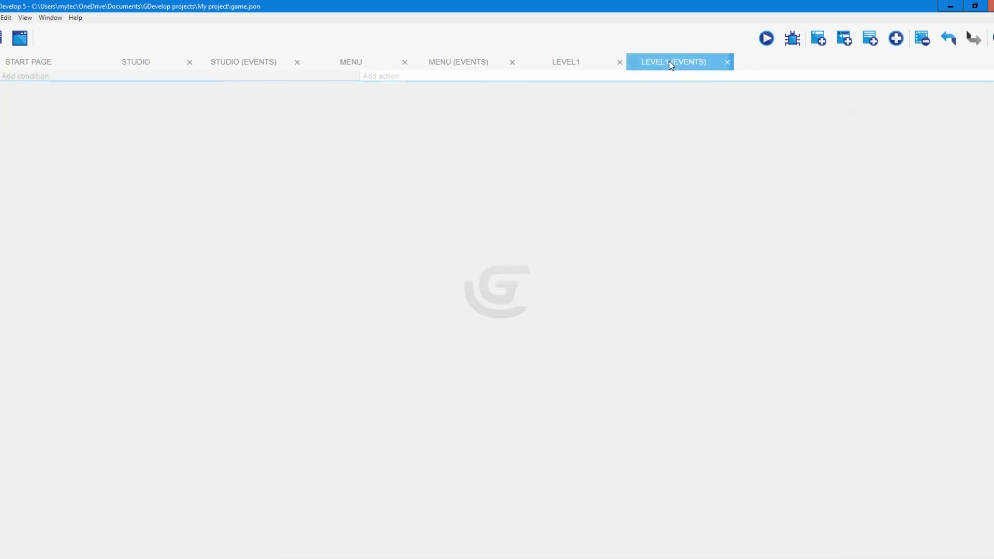
pyautogui.click(566, 62)
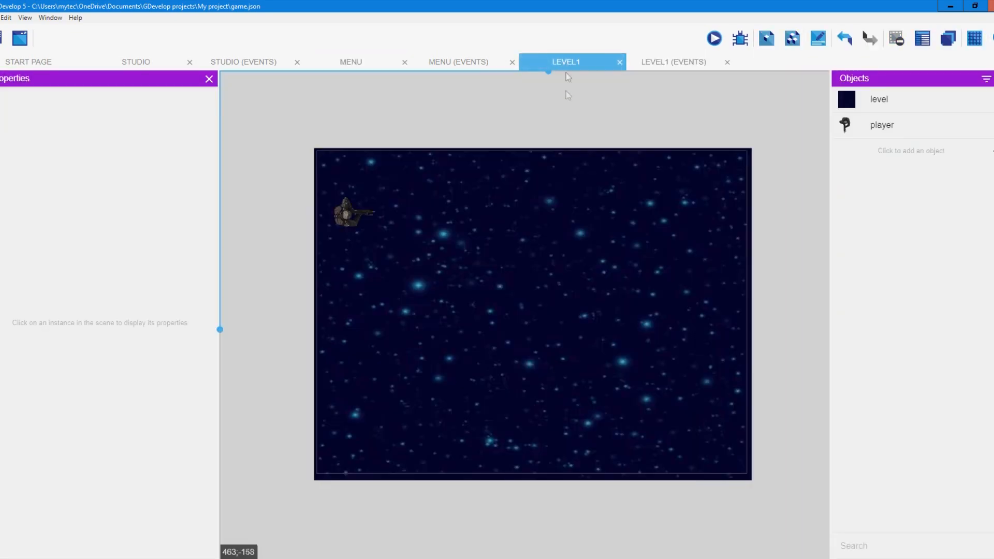
pyautogui.click(351, 213)
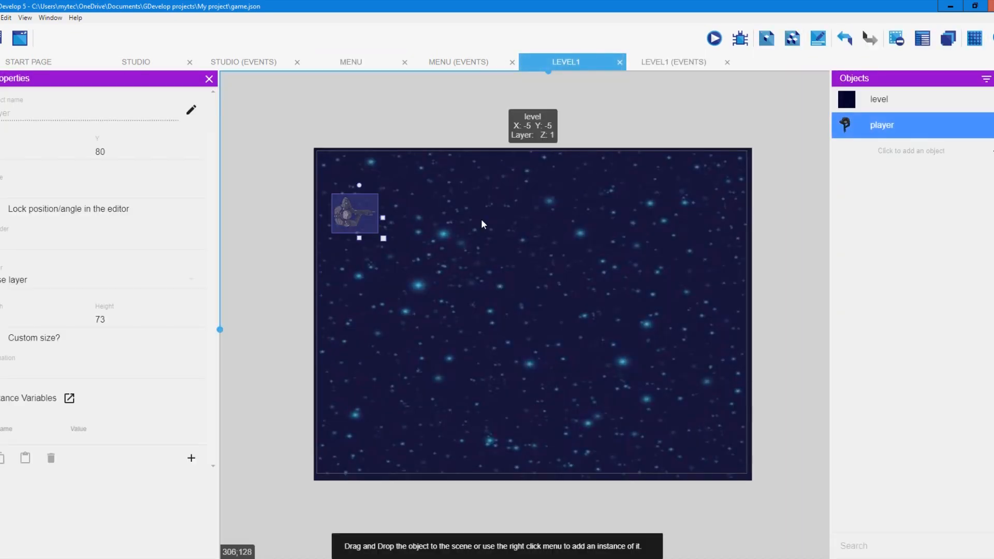